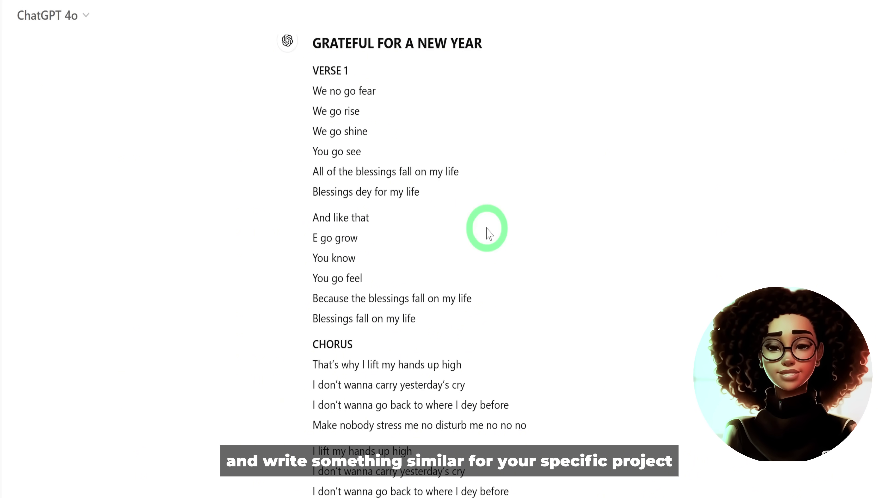
Review the song prompt, the generated "Grateful for a New Year" lyrics and the music video scene ideas in the ChatGPT conversation
scroll(581, 294, up, 15)
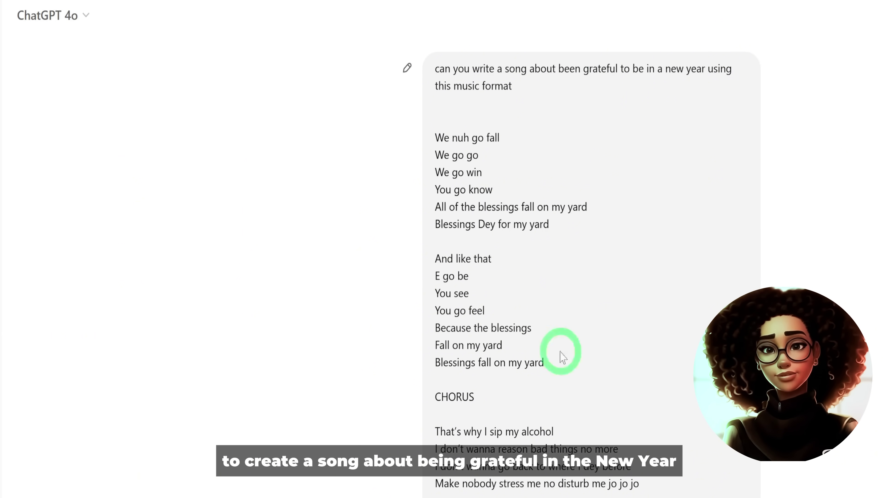
scroll(579, 381, down, 10)
scroll(582, 384, down, 8)
scroll(570, 356, up, 5)
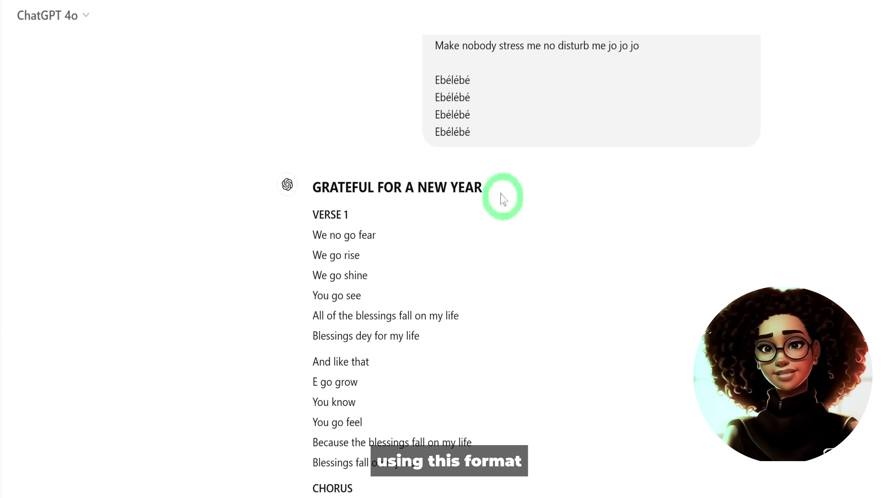
scroll(456, 253, down, 9)
scroll(453, 341, down, 6)
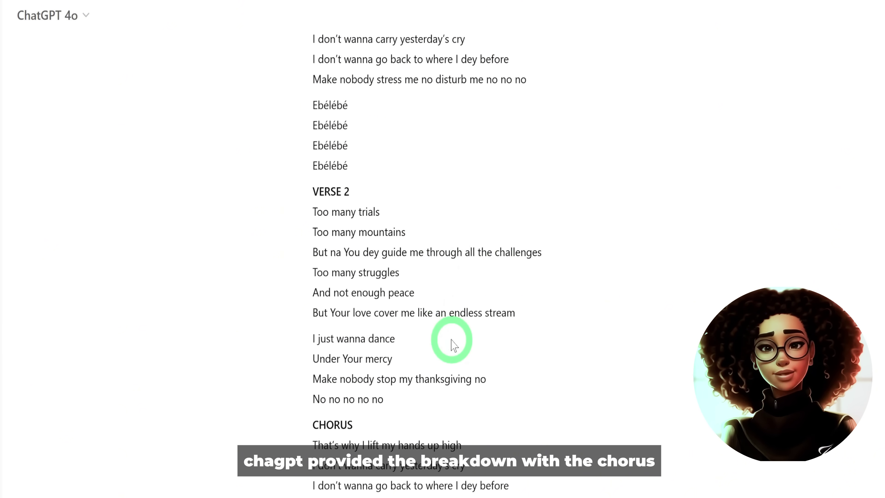
scroll(452, 341, down, 5)
scroll(450, 342, down, 12)
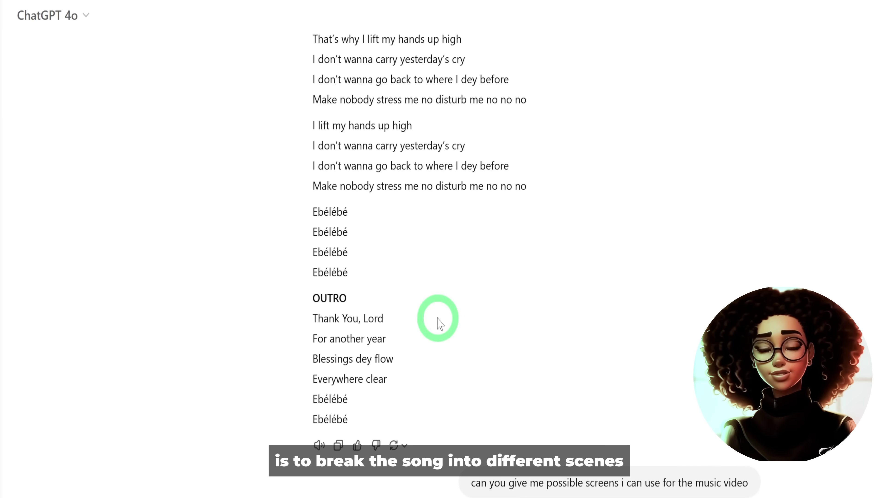
scroll(405, 340, down, 20)
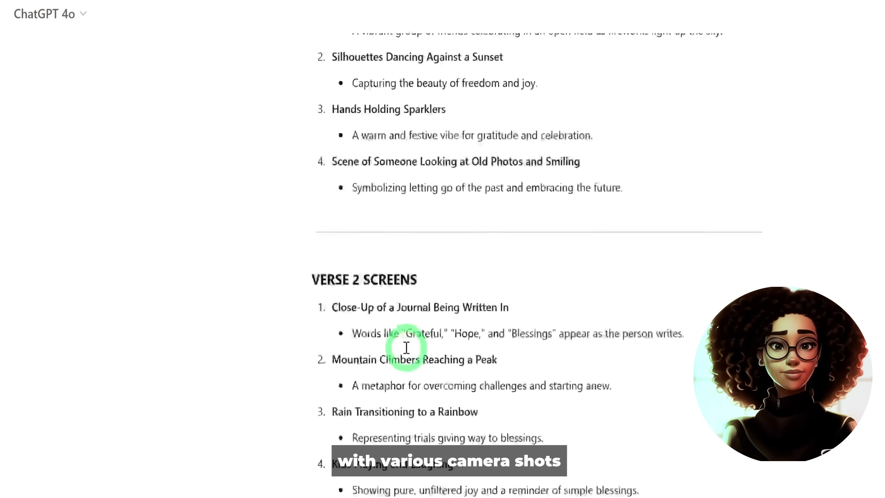
scroll(405, 347, down, 20)
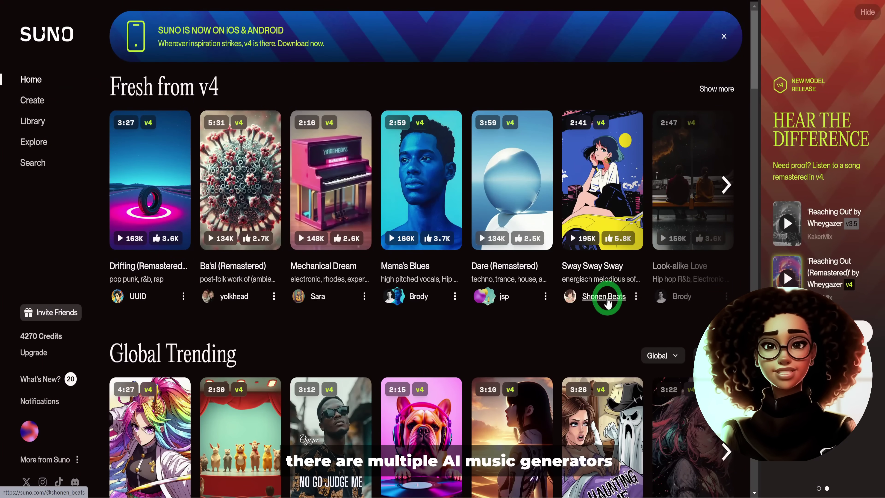
Switch to Suno, go to song creation and paste the "Grateful for a New Year" lyrics as custom lyrics
scroll(604, 303, down, 9)
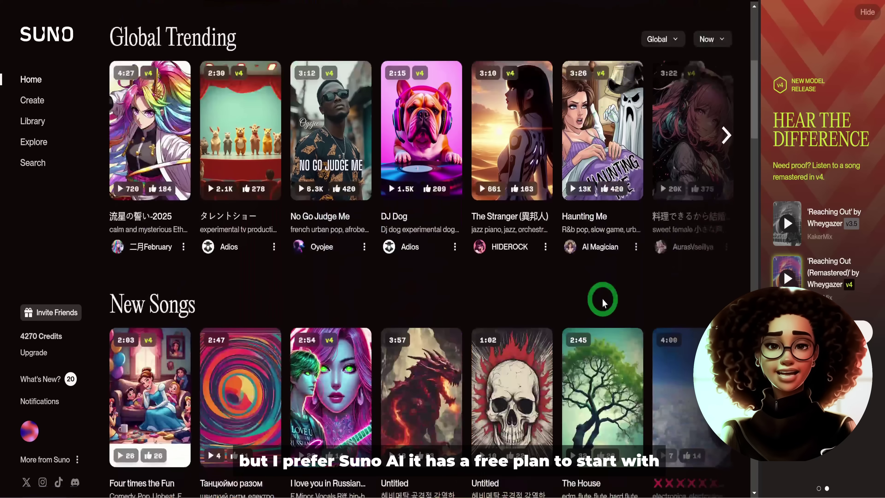
scroll(599, 290, up, 10)
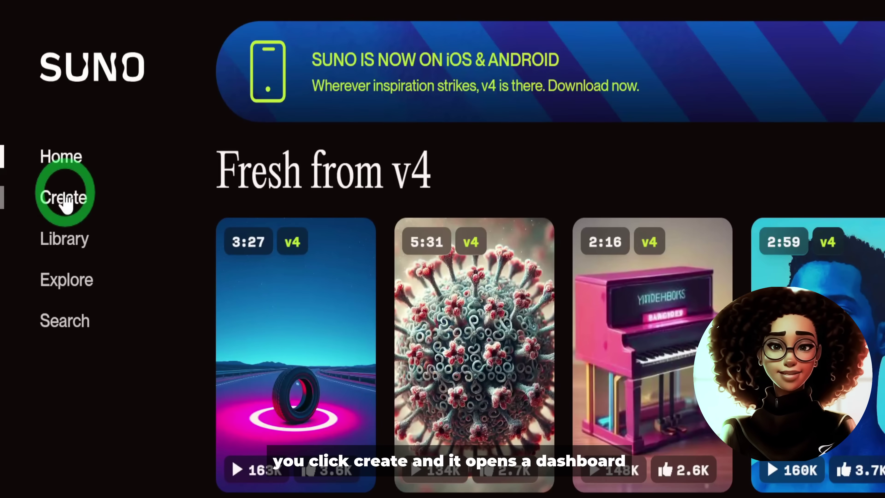
click(37, 115)
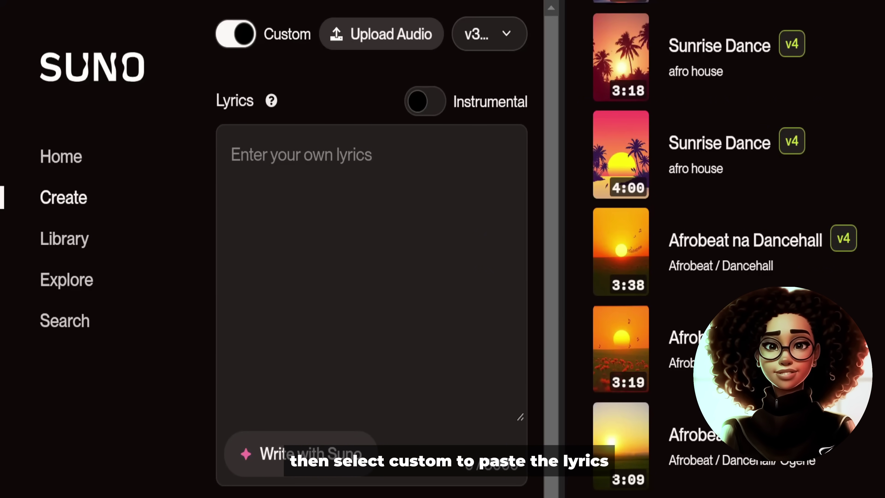
click(272, 170)
key(ctrl+v)
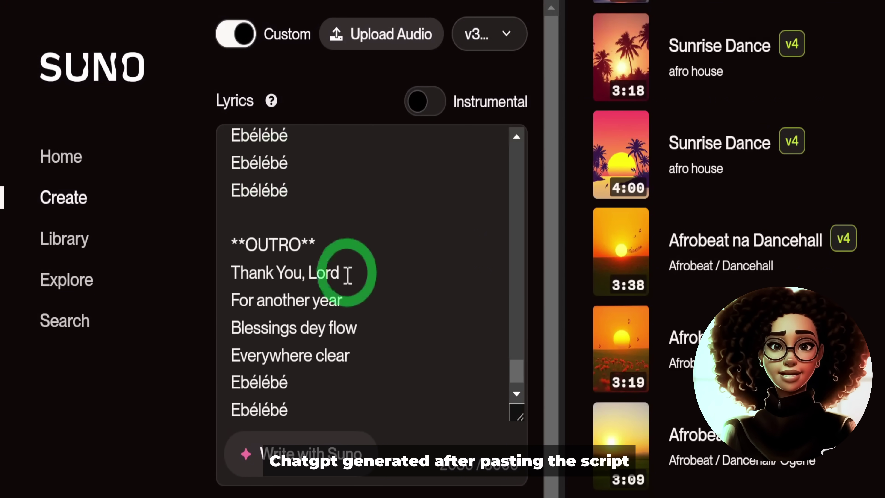
scroll(355, 289, up, 5)
scroll(361, 284, up, 10)
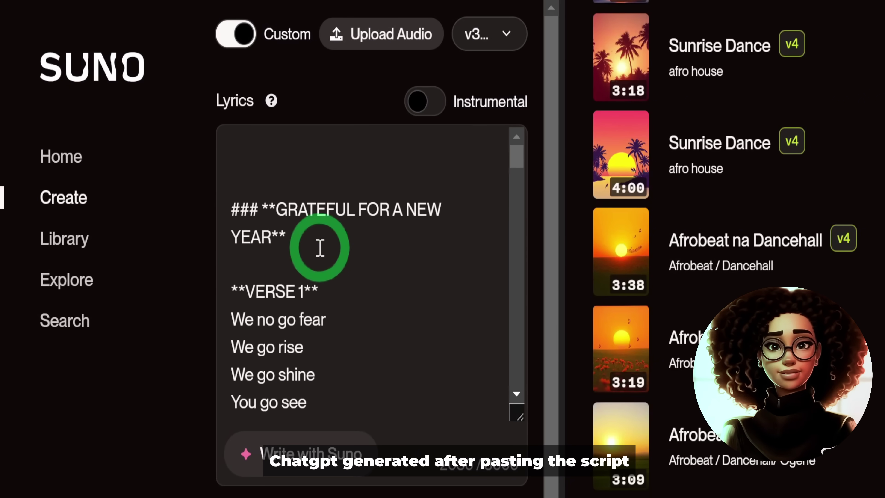
Set the song's style of music to "Afrobeat/dance hall"
click(298, 244)
text(Afrob)
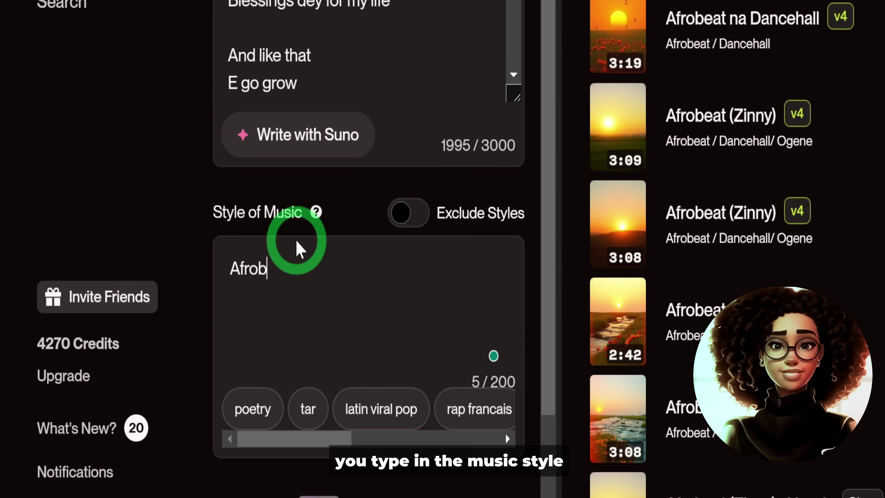
text(eat)
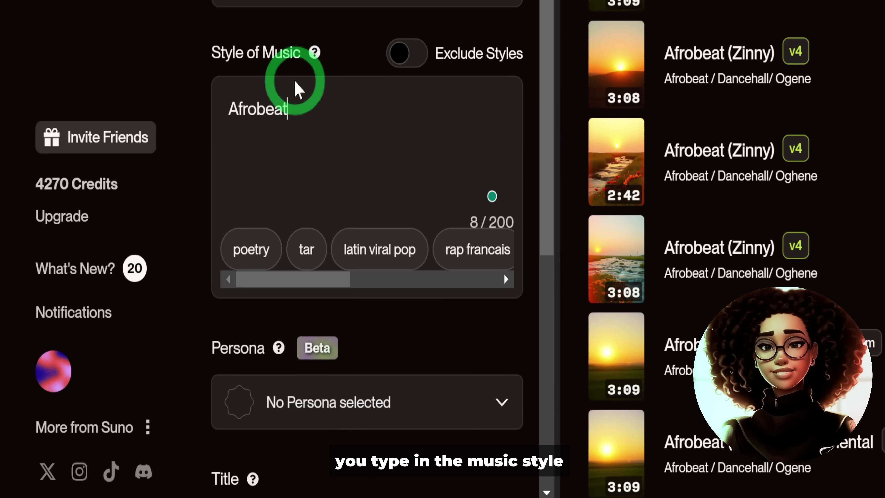
text(/da)
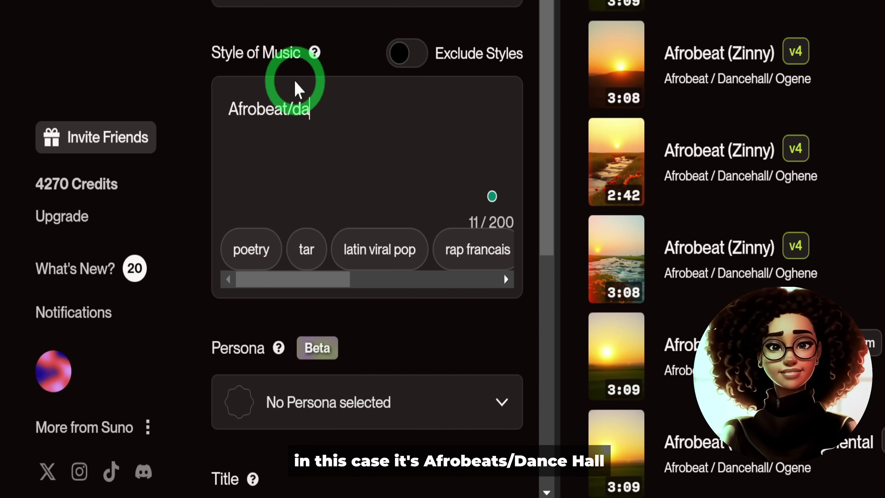
text(nce hall)
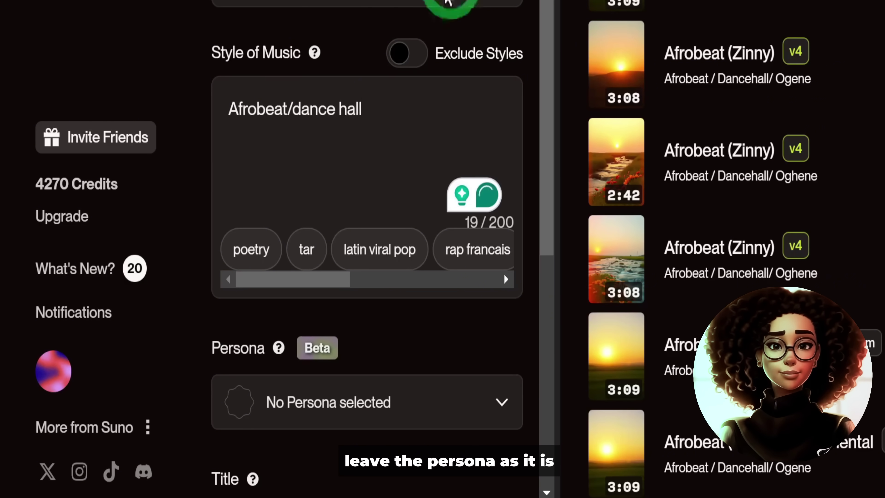
Title the song "Grateful" and generate it without a persona
scroll(335, 191, down, 5)
click(303, 234)
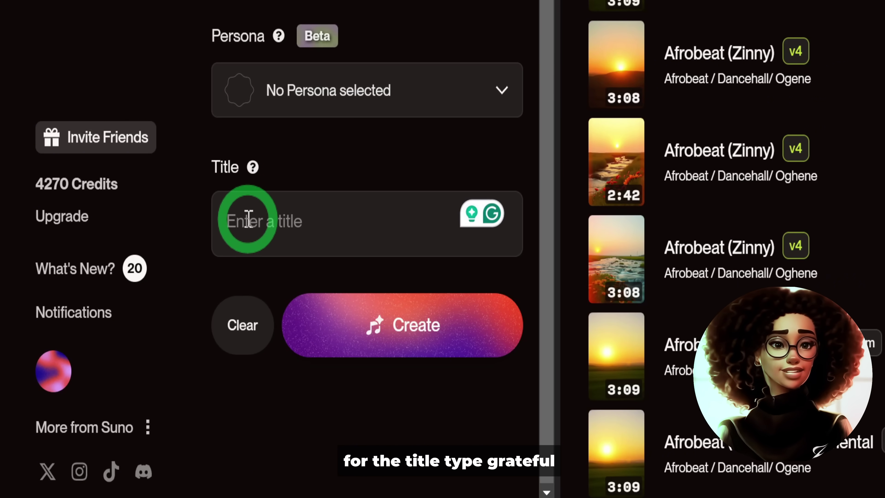
text(Grateful)
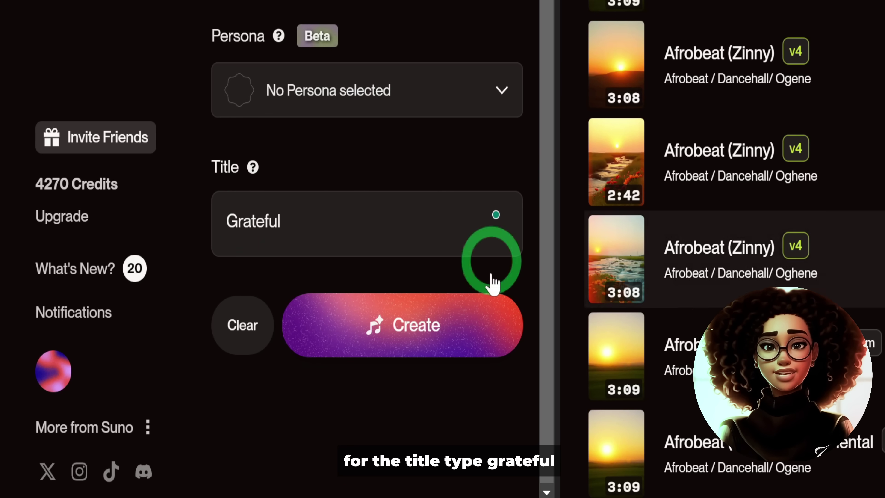
click(436, 359)
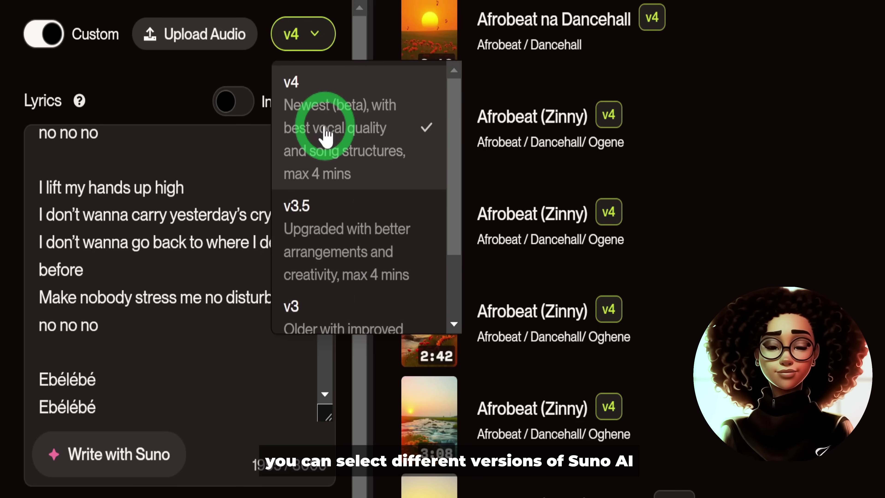
Choose v4 as the Suno model version
click(326, 136)
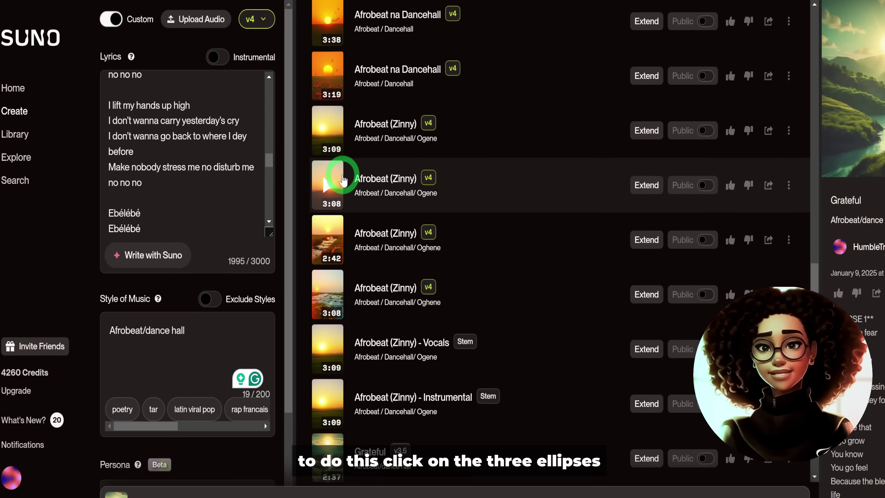
Get the stems of the 3:08 Afrobeat / Dancehall/ Ogene track in the song list
click(732, 169)
click(742, 189)
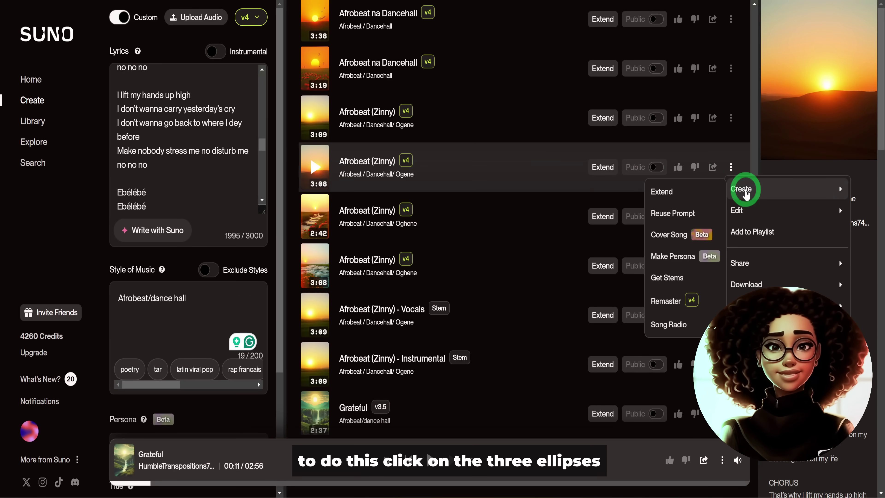
click(672, 271)
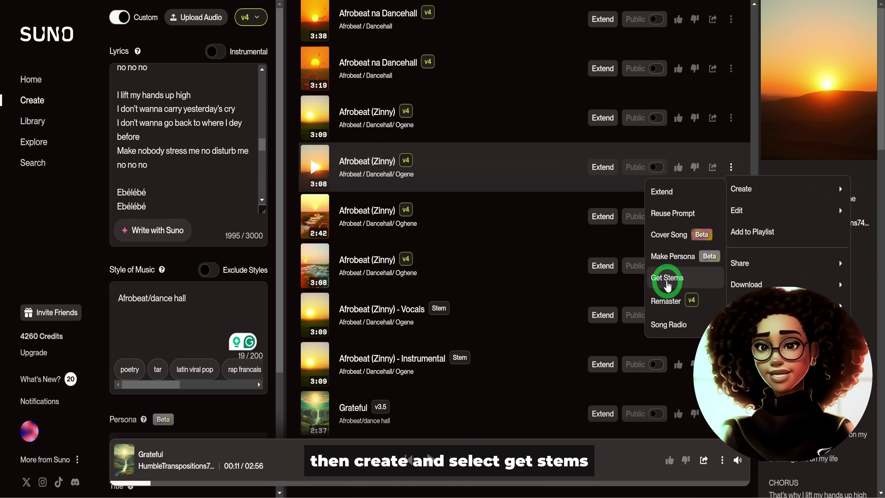
click(666, 279)
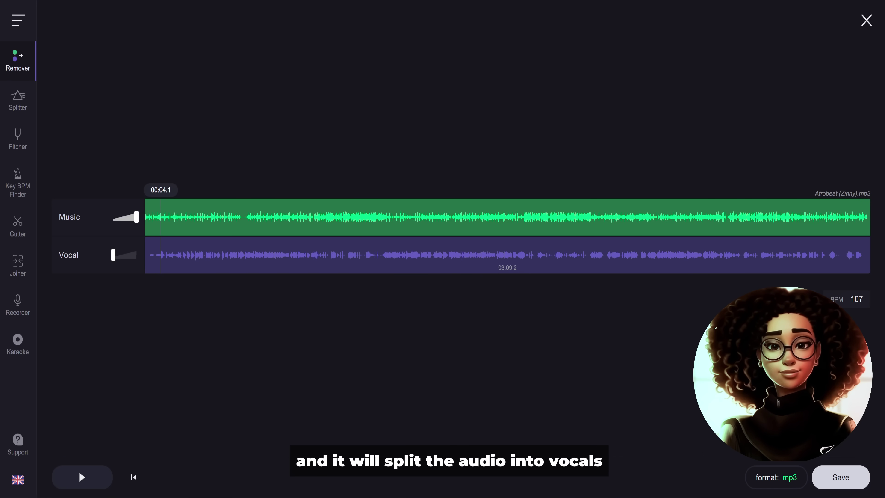
Switch to the online vocal remover and save the separated music track as mp3
click(839, 478)
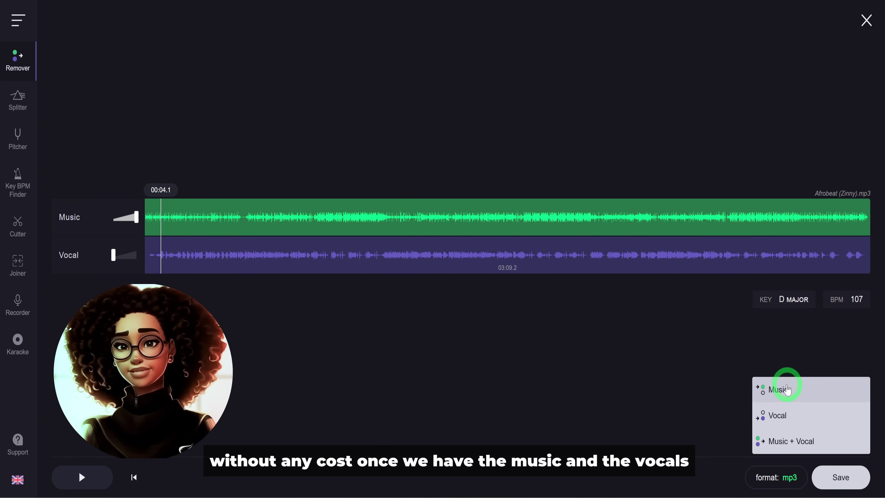
click(794, 389)
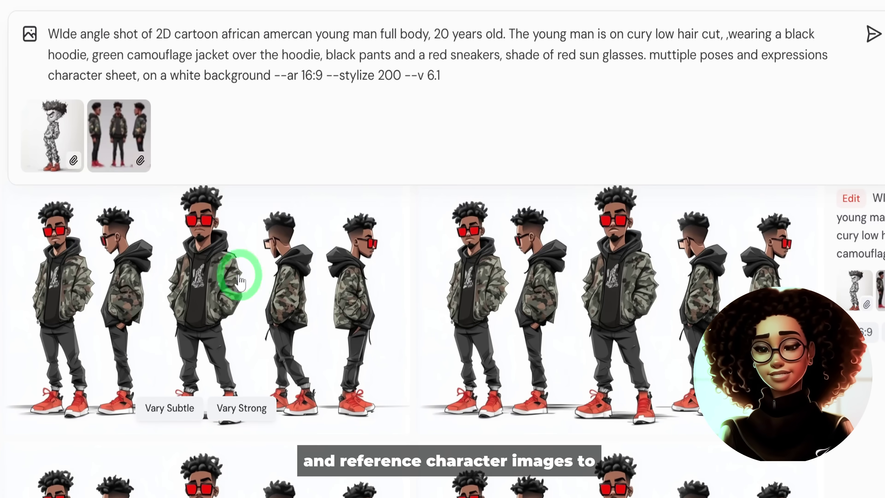
Switch to Midjourney, examine the enlarged character sheet of the young man and browse the generated city street images
click(204, 293)
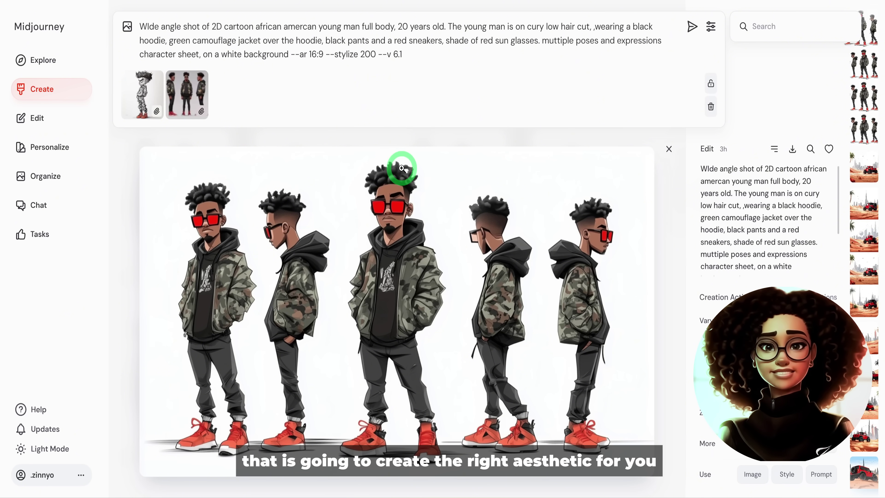
key(Escape)
scroll(563, 271, up, 10)
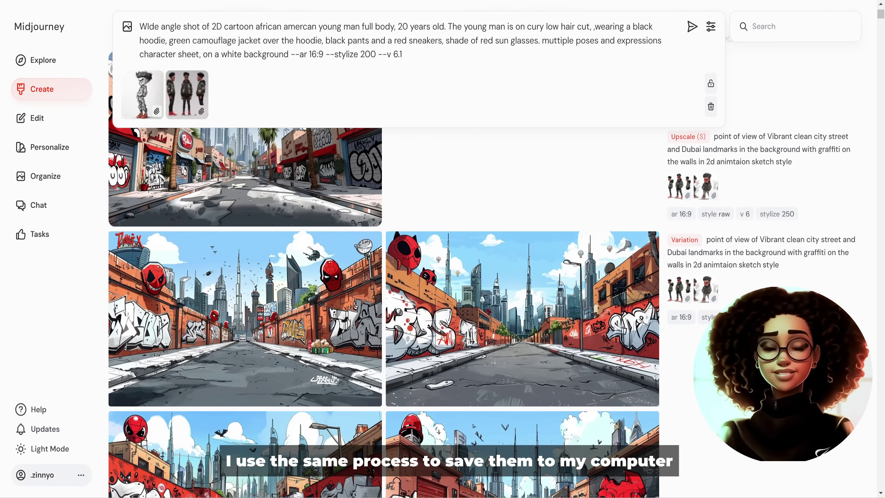
scroll(309, 7, up, 5)
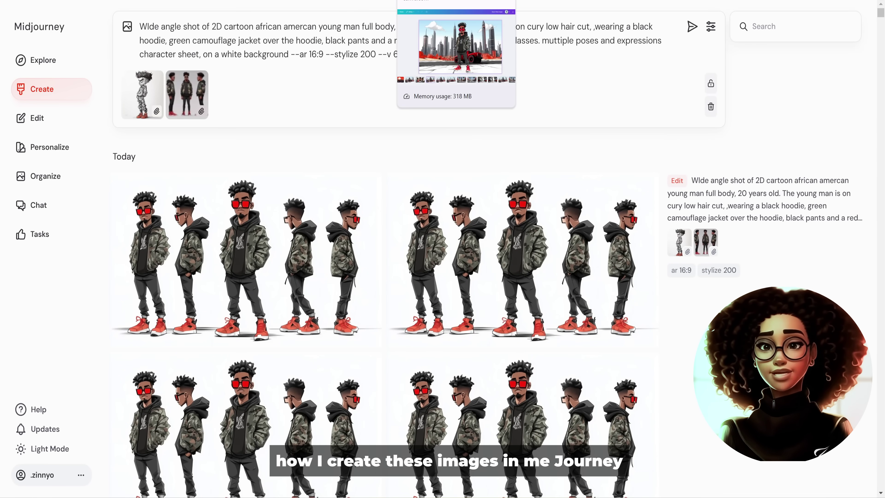
scroll(197, 20, down, 5)
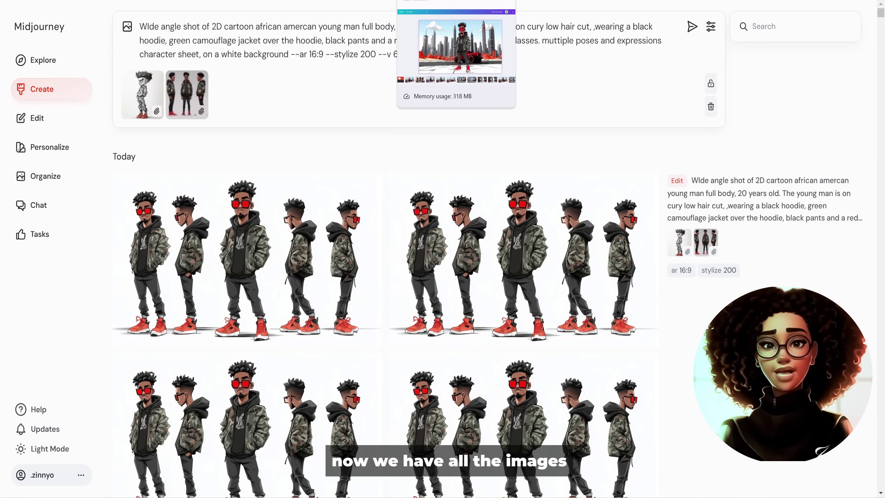
Switch to the Canva design "Music Video Images" and open Magic Eraser for the character image on page 4
click(435, 1)
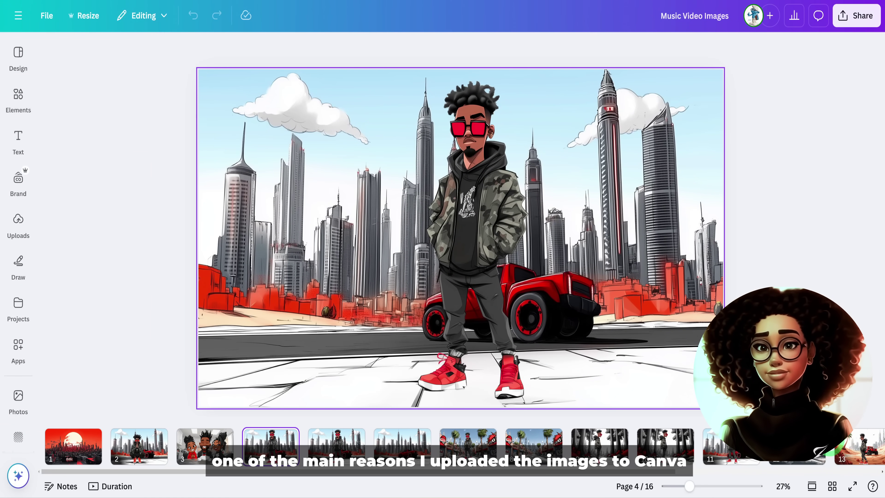
click(450, 316)
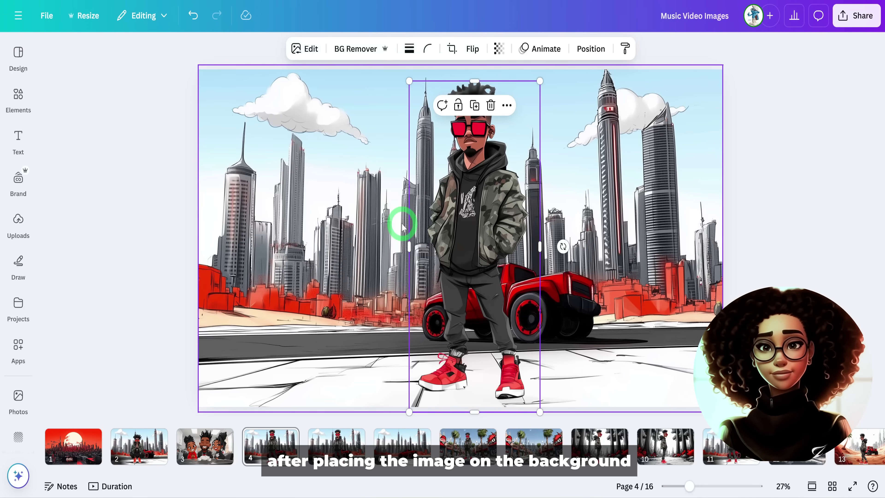
drag(689, 486, 699, 487)
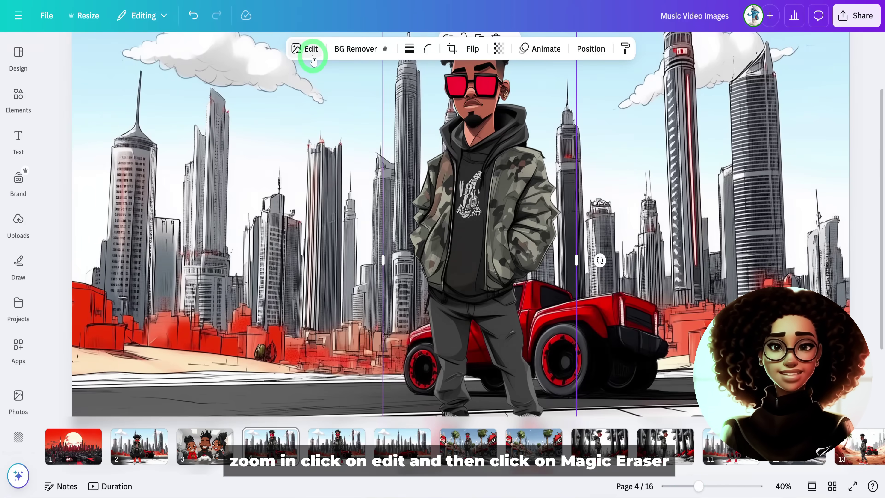
click(313, 60)
click(108, 163)
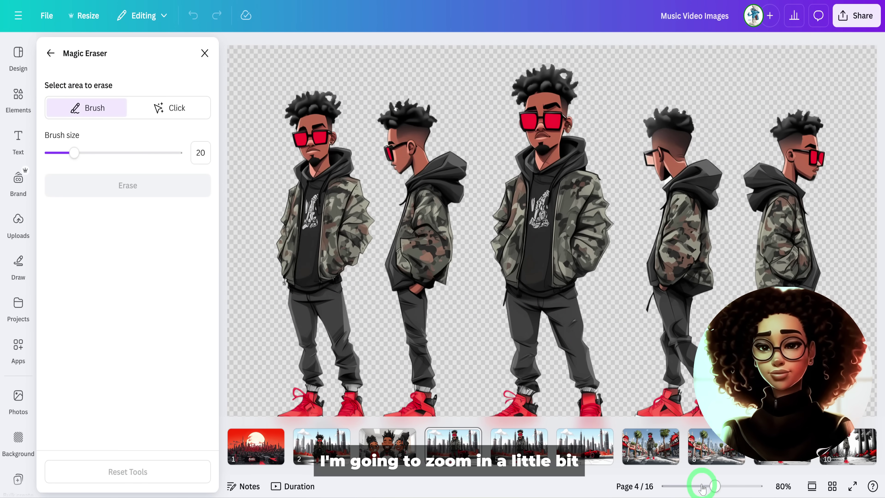
Erase the front-facing character's mouth with the Magic Eraser brush at size 10
drag(714, 487, 722, 486)
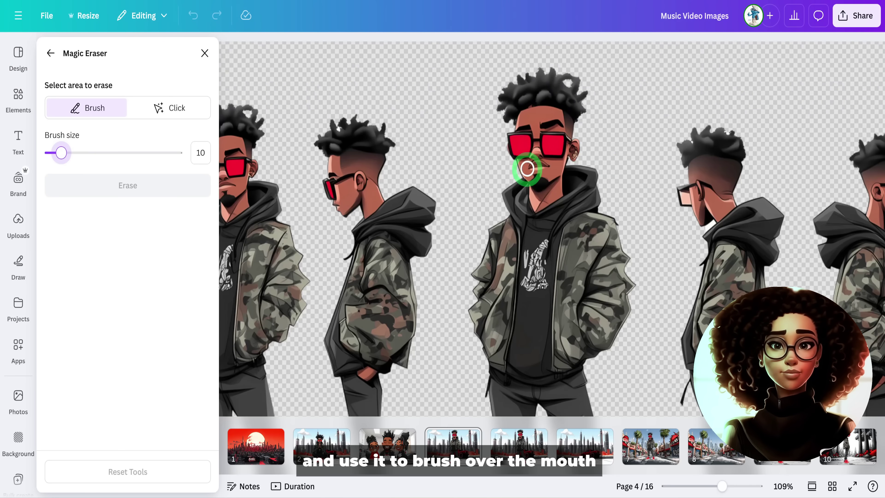
mouse_move(527, 170)
mouse_down()
mouse_move(547, 167)
mouse_move(531, 168)
mouse_up()
click(174, 188)
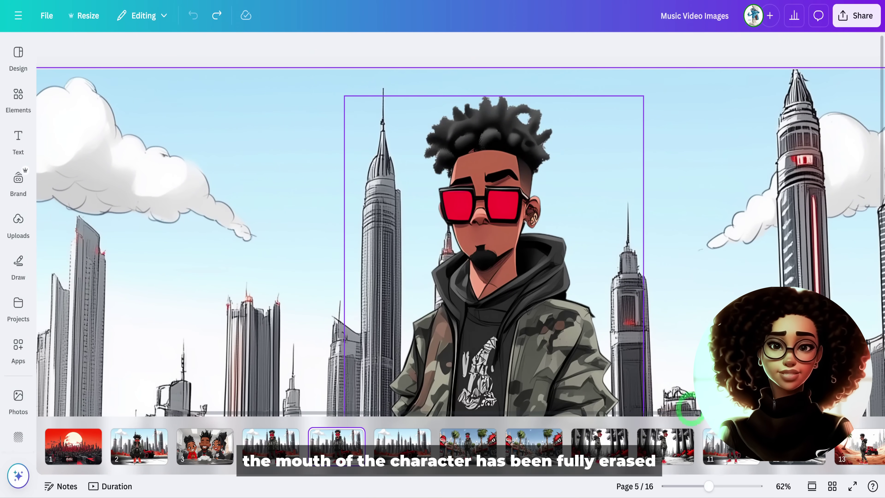
drag(710, 486, 703, 486)
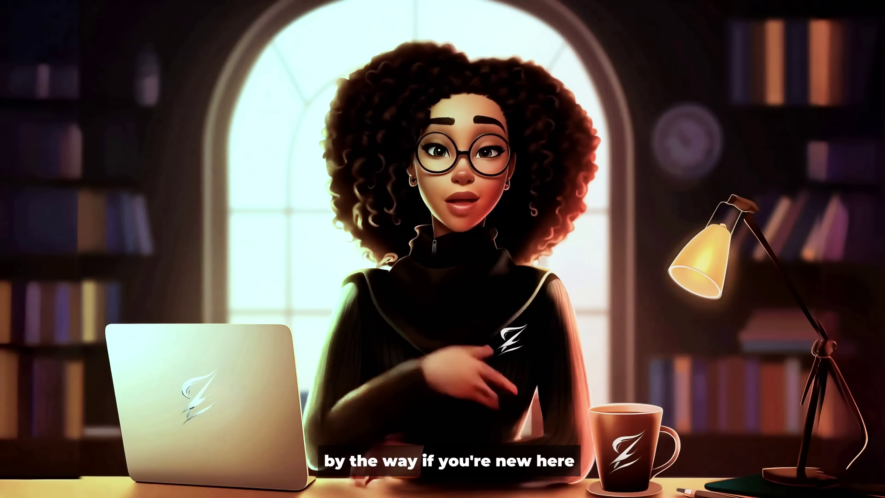
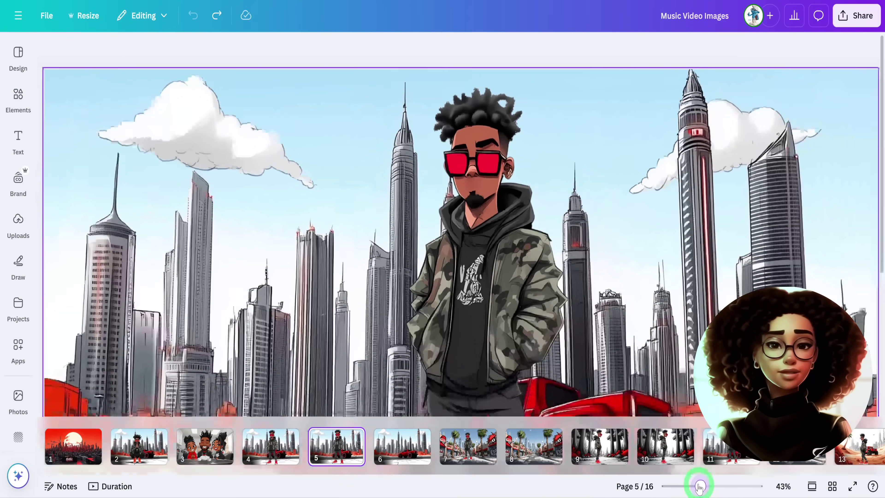
Switch to the Adobe Express website and open the Animate Characters video tool
drag(698, 484, 687, 486)
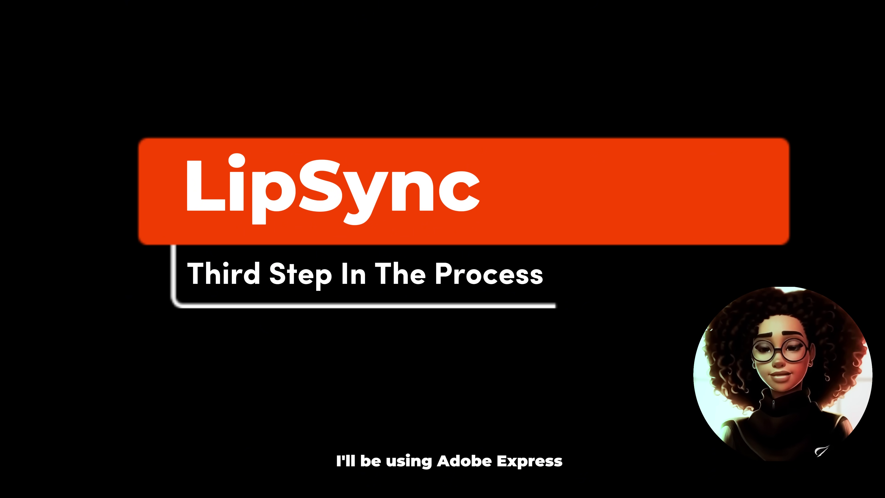
click(180, 38)
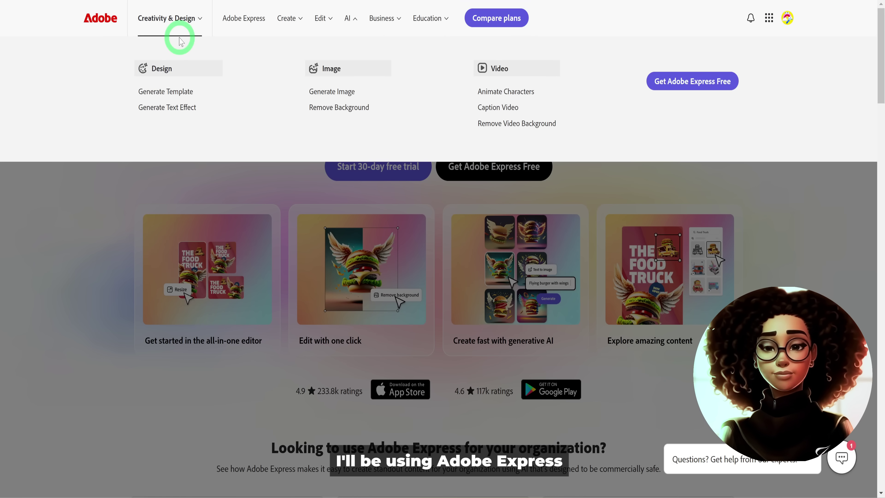
click(499, 94)
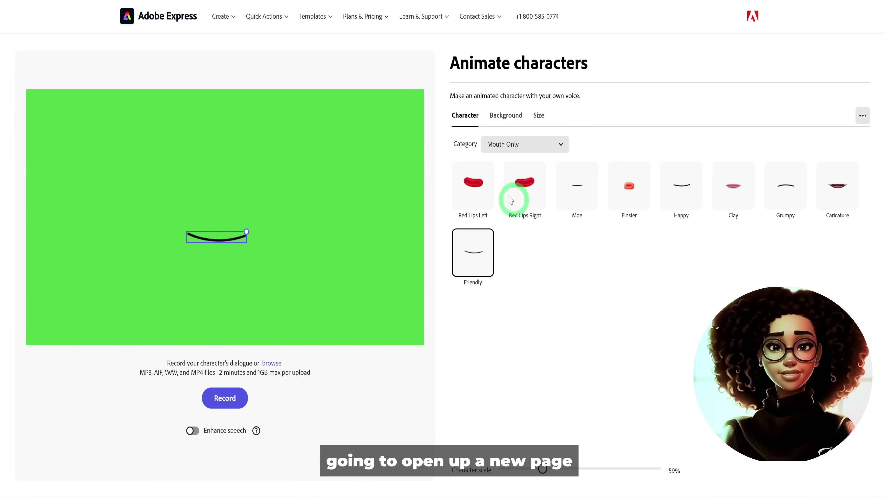
Set the character category to All and browse through the full range of available animated characters
click(503, 146)
scroll(507, 162, up, 8)
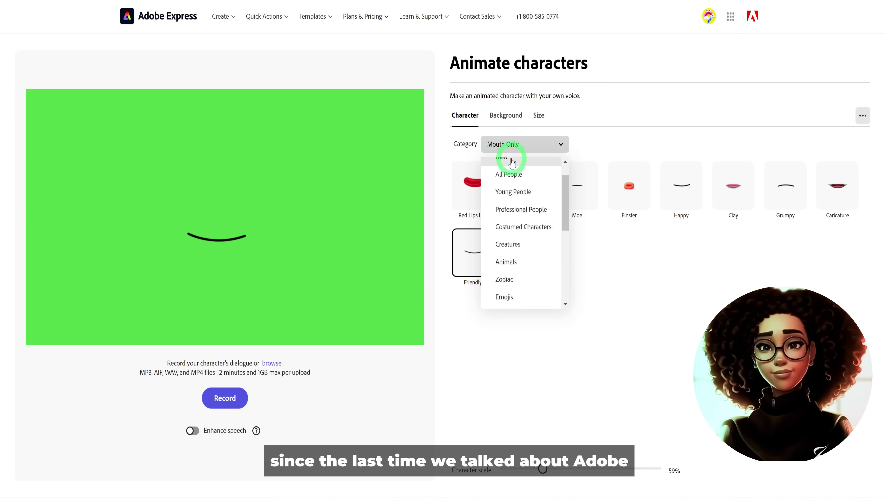
click(510, 165)
click(649, 204)
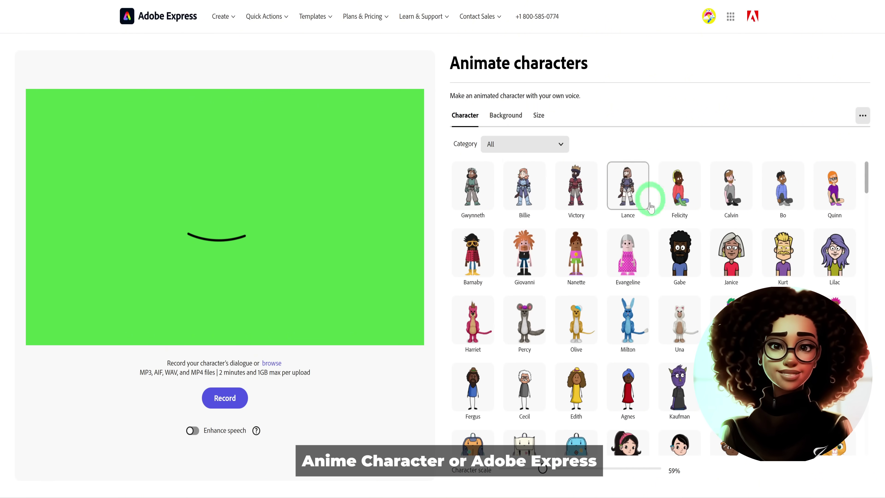
scroll(743, 276, down, 10)
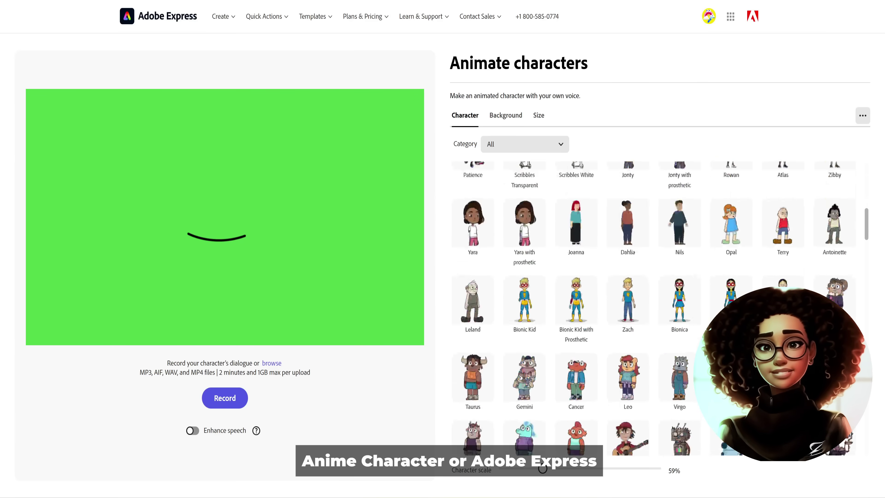
scroll(651, 309, down, 15)
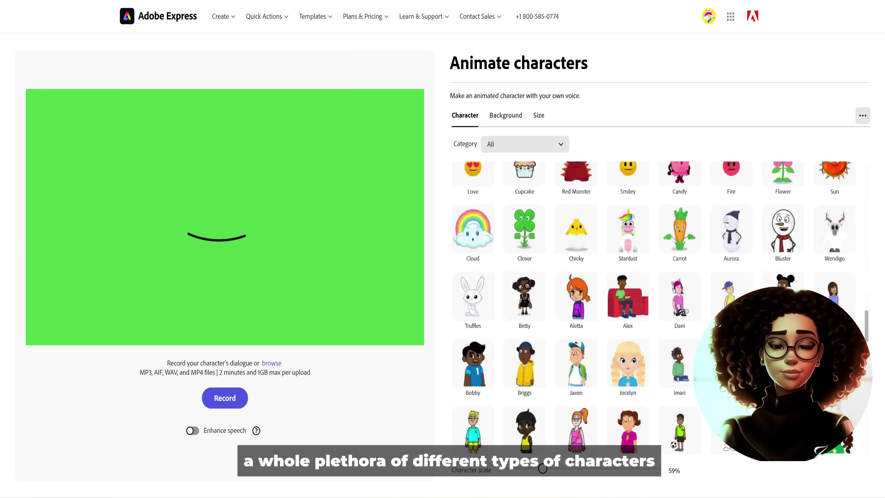
scroll(655, 308, down, 15)
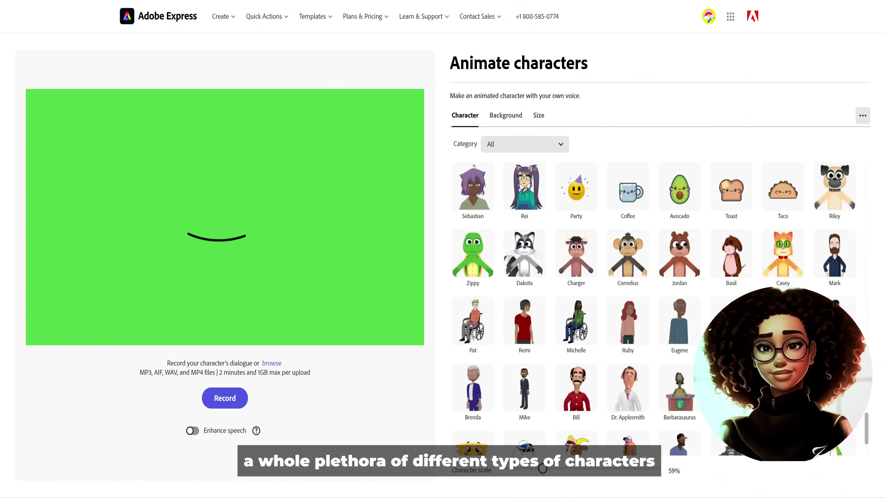
scroll(655, 308, down, 15)
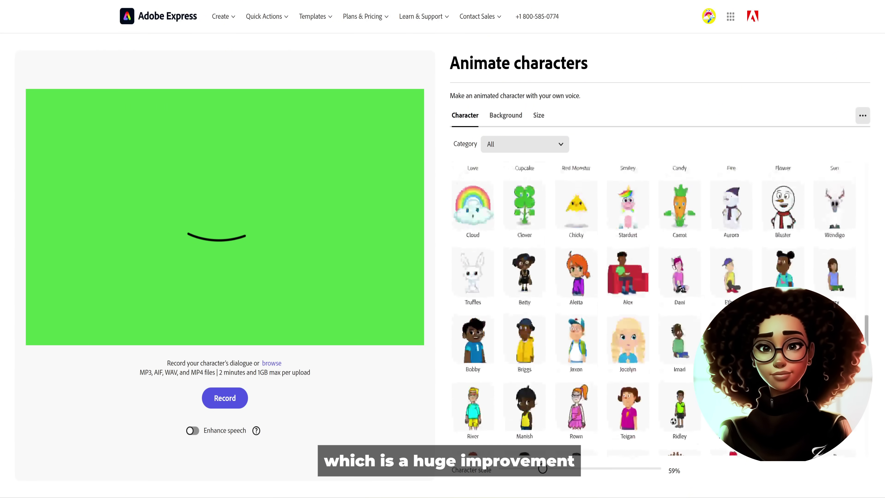
scroll(654, 308, up, 15)
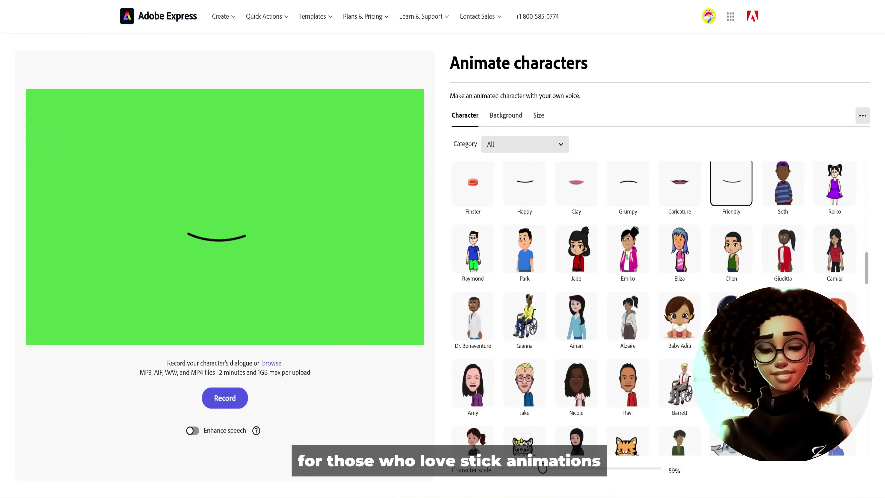
scroll(654, 309, up, 15)
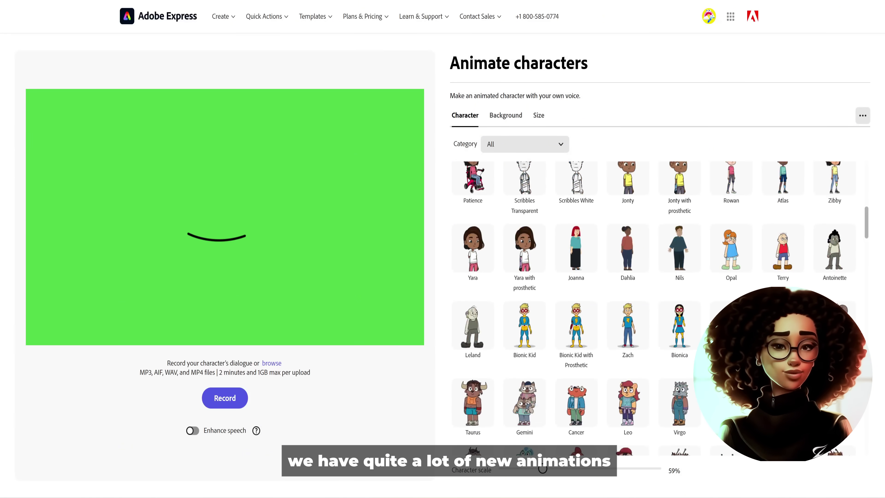
scroll(654, 308, up, 5)
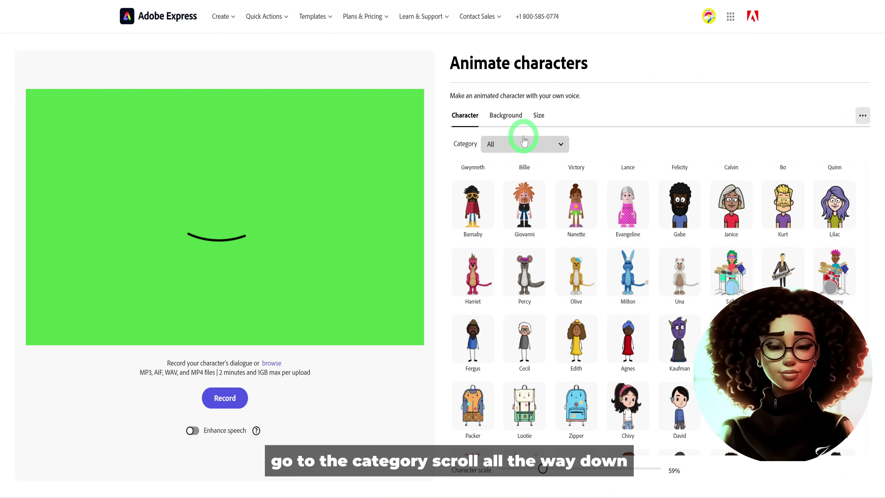
Set the character category to Mouth Only and choose the Friendly mouth for the canvas
click(520, 143)
scroll(518, 174, down, 10)
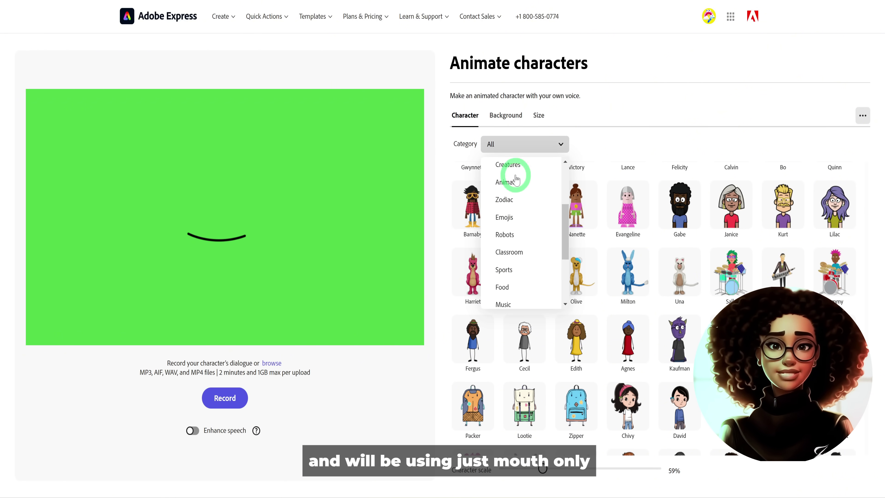
click(517, 218)
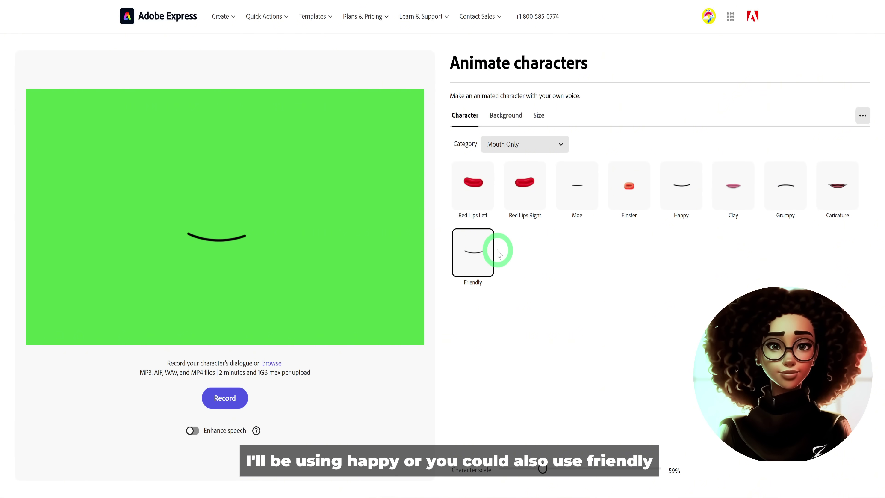
click(472, 259)
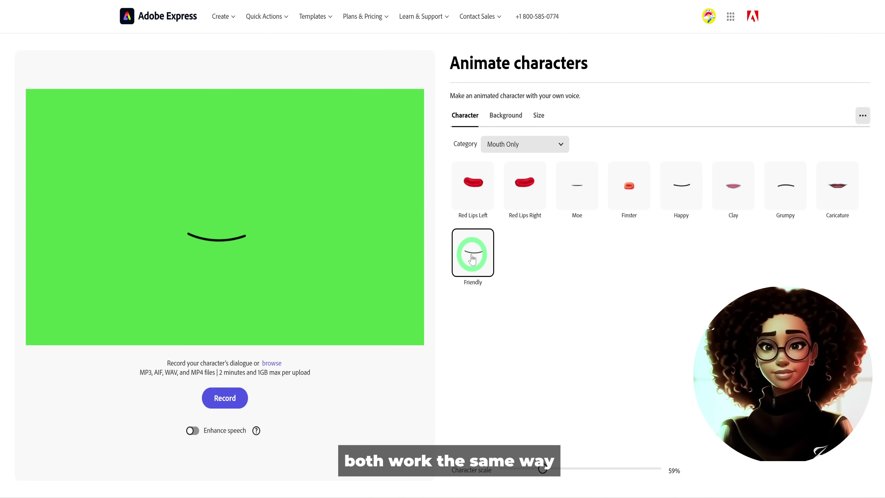
click(481, 255)
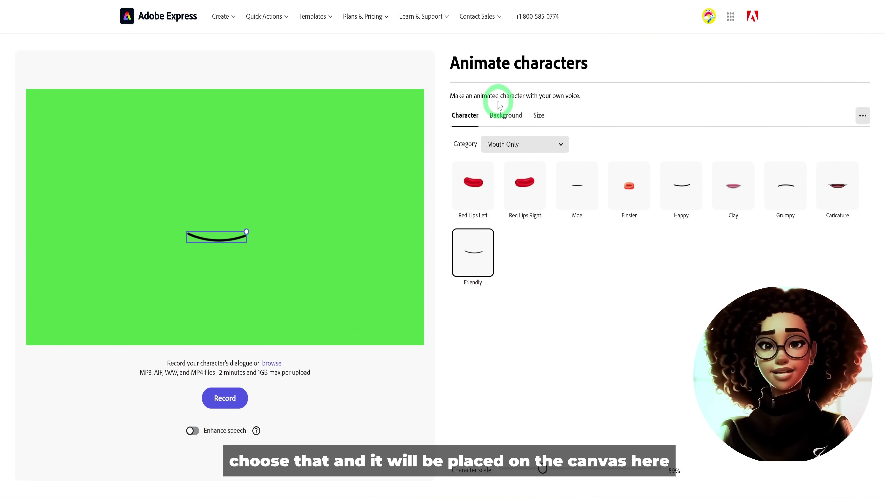
Open the background options for the green mouth canvas and browse for the audio file that drives the lip sync
click(510, 116)
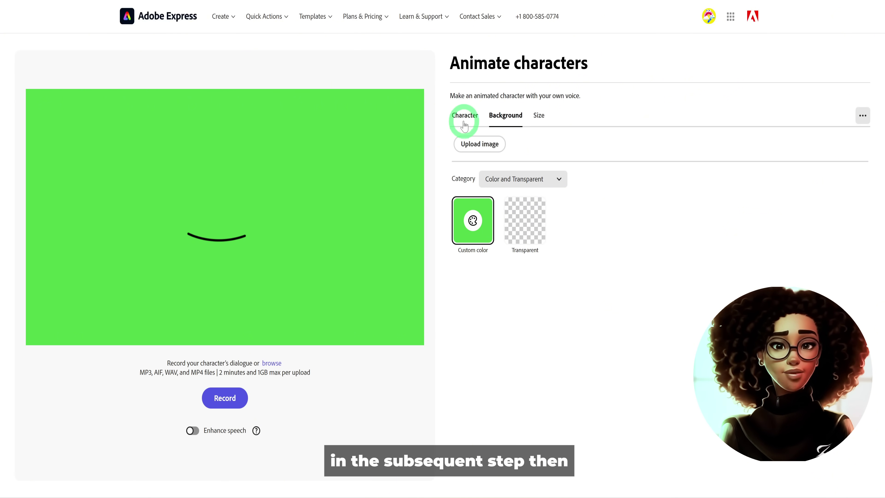
click(274, 364)
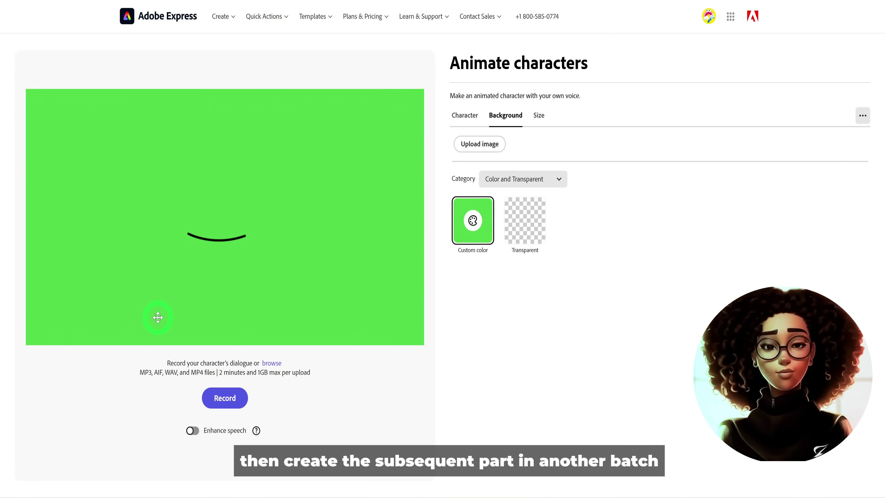
drag(158, 317, 157, 317)
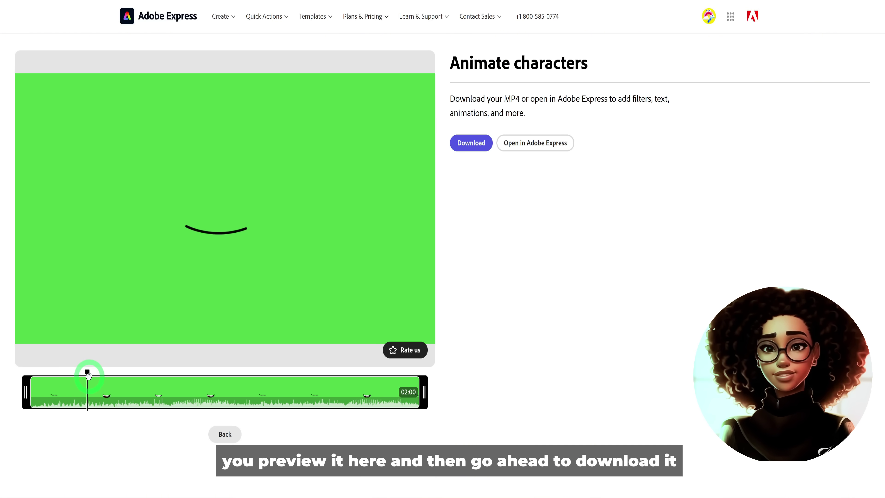
Preview the generated mouth animation along its timeline and open it in Adobe Express
drag(88, 375, 134, 382)
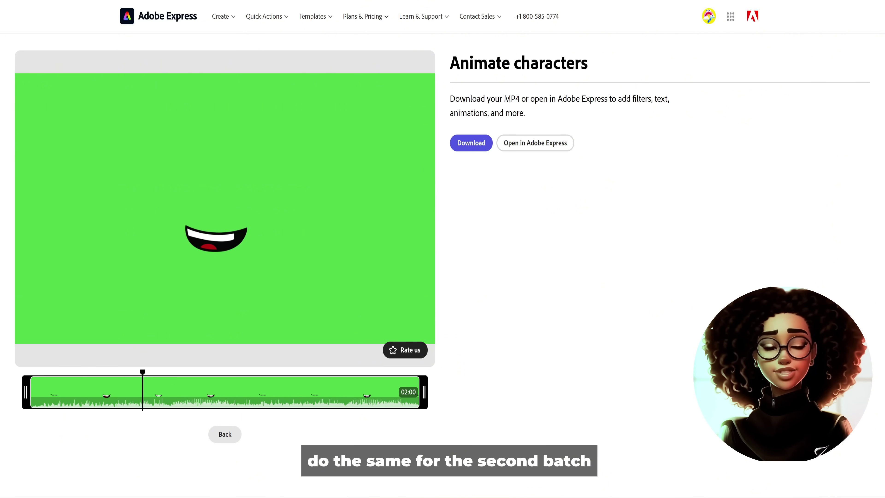
click(541, 144)
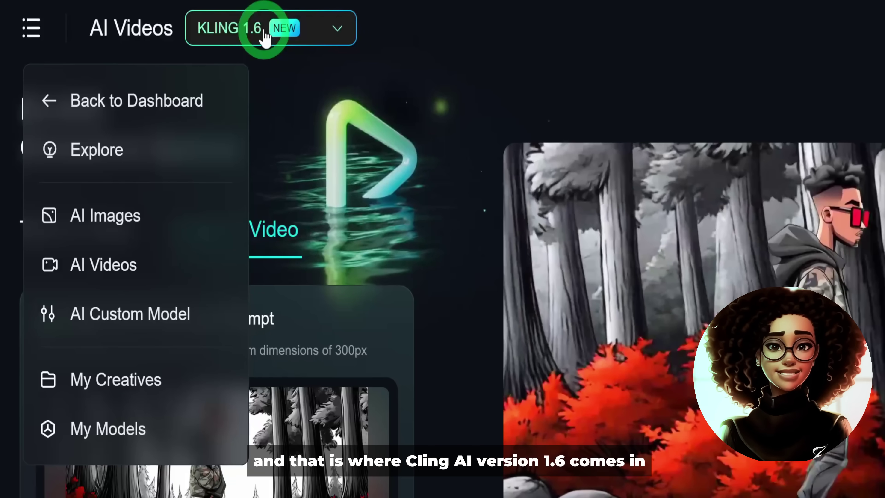
Switch to Kling's AI Videos page and choose KLING 1.6 as the video model
click(265, 36)
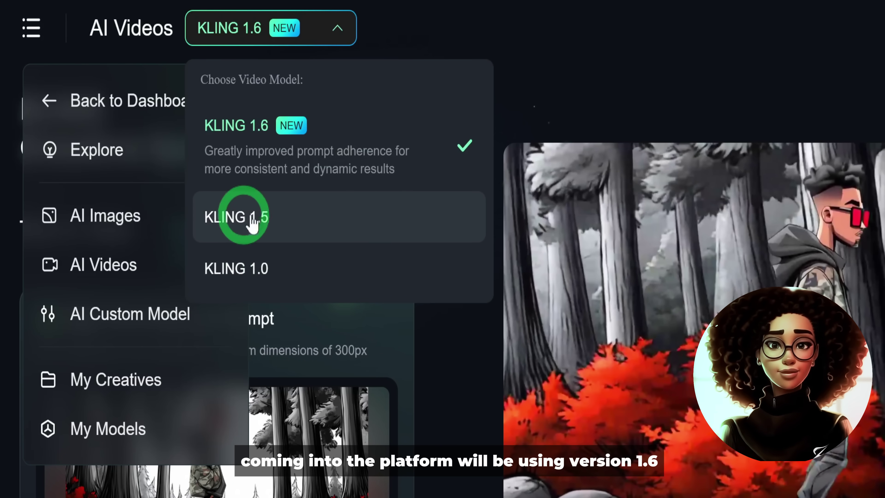
click(412, 176)
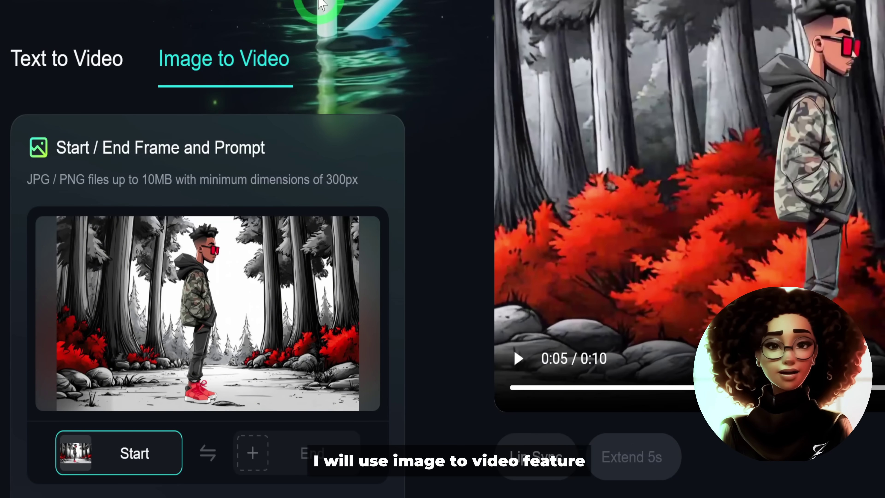
Review the Image to Video start frame, prompt, Motion Brush, Creativity/Relevance, mode, duration, generating count and Camera Movement sections
scroll(132, 71, down, 5)
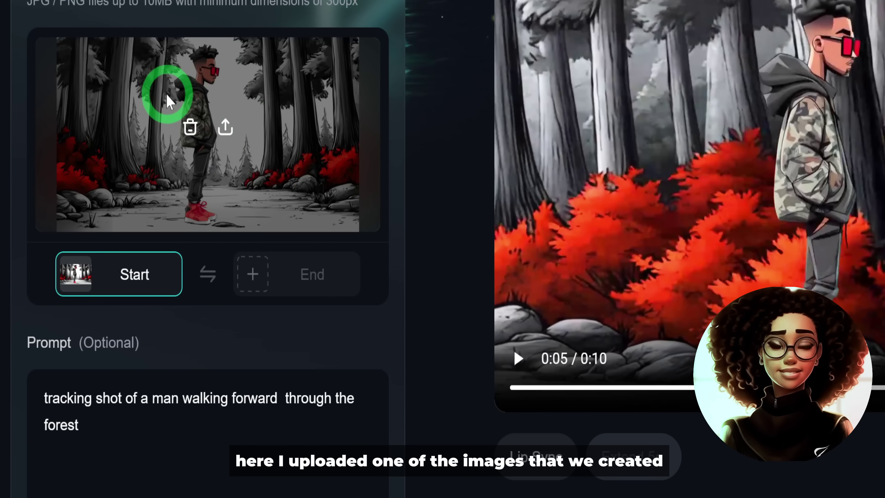
scroll(168, 89, down, 3)
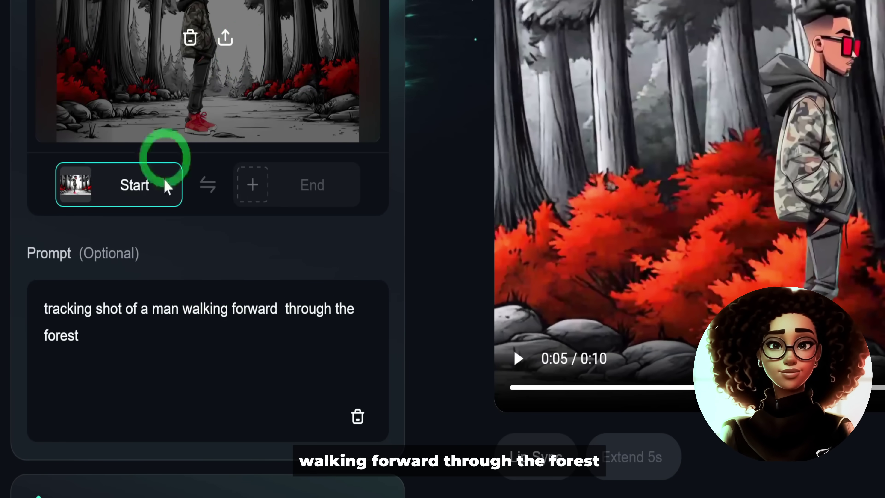
scroll(182, 332, down, 10)
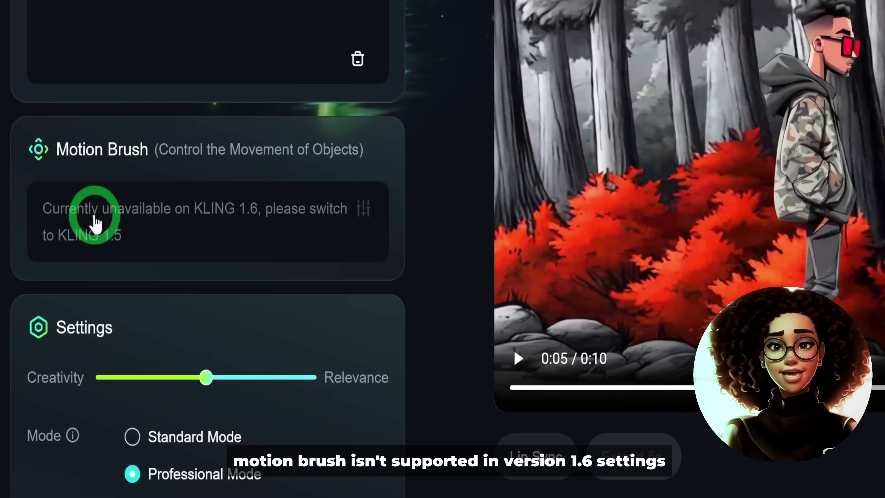
scroll(91, 216, down, 5)
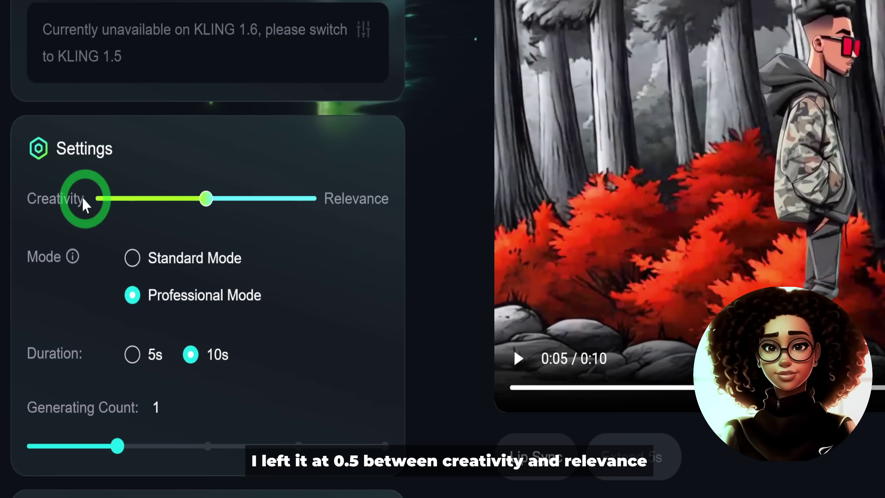
mouse_move(205, 198)
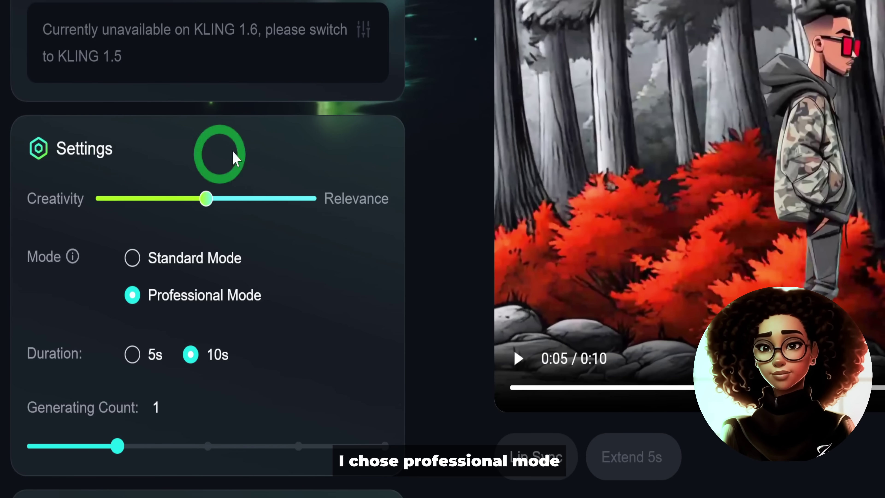
scroll(297, 193, down, 3)
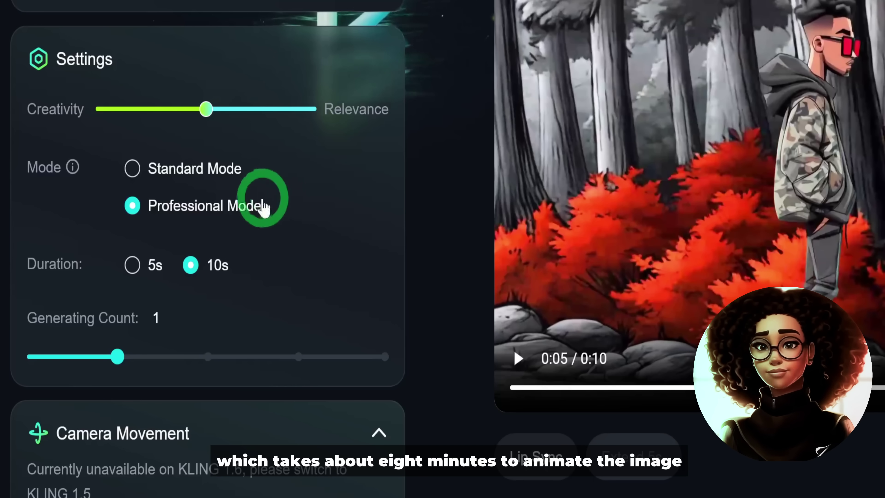
mouse_move(244, 230)
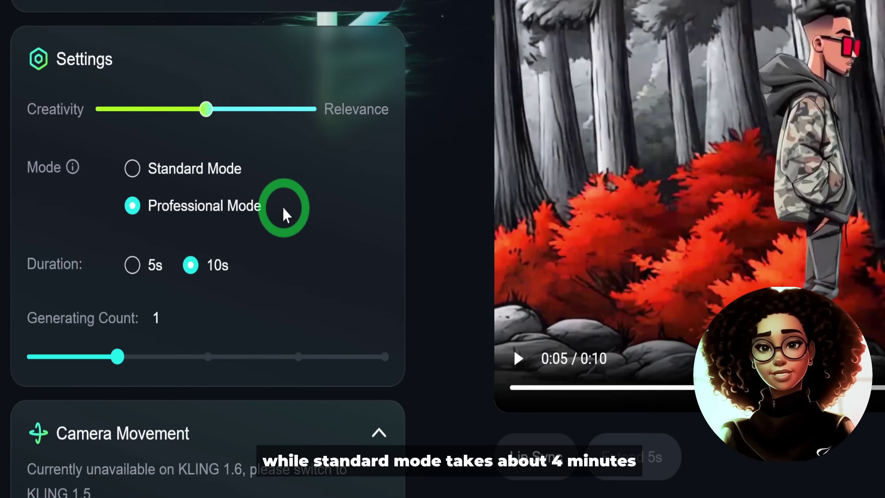
mouse_move(241, 186)
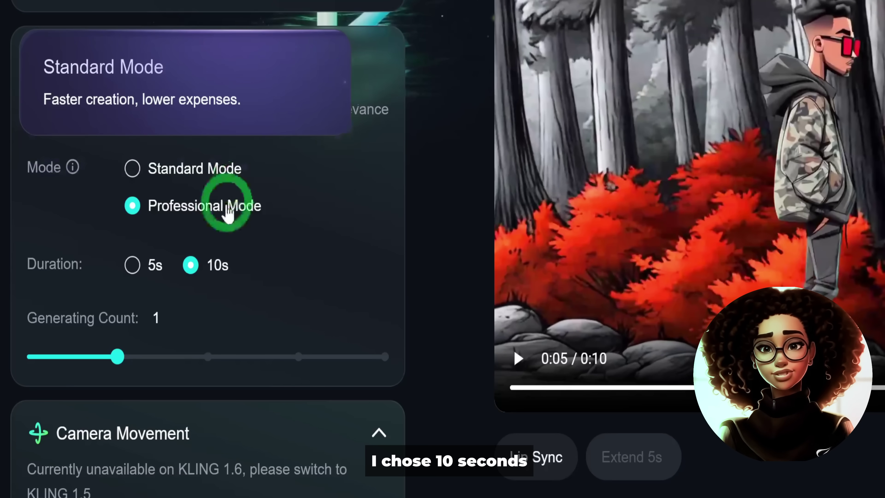
scroll(223, 216, down, 3)
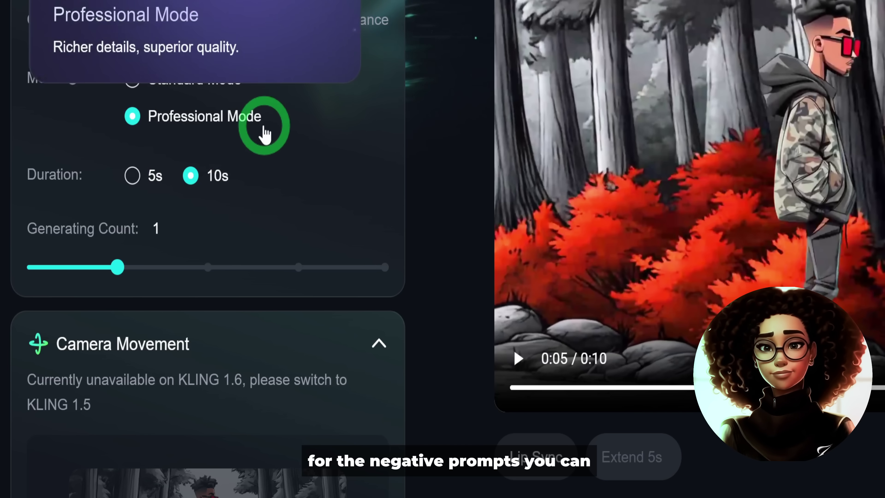
mouse_move(139, 281)
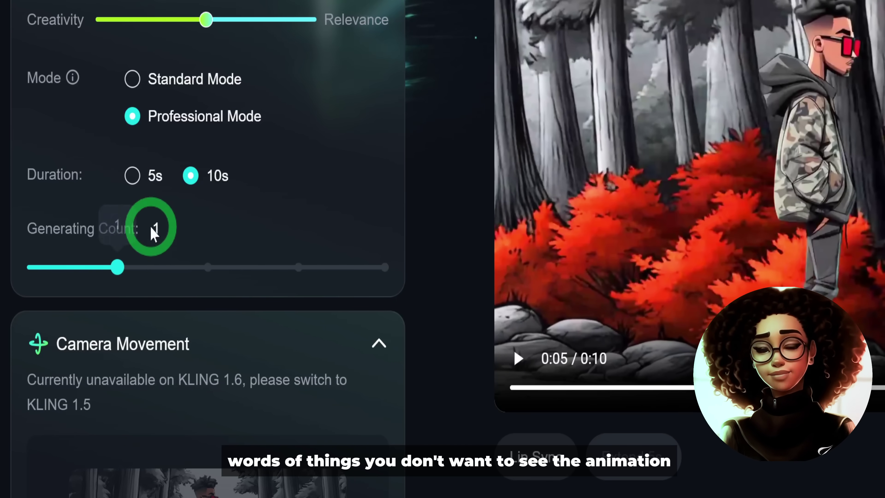
scroll(178, 214, down, 1)
scroll(179, 214, down, 4)
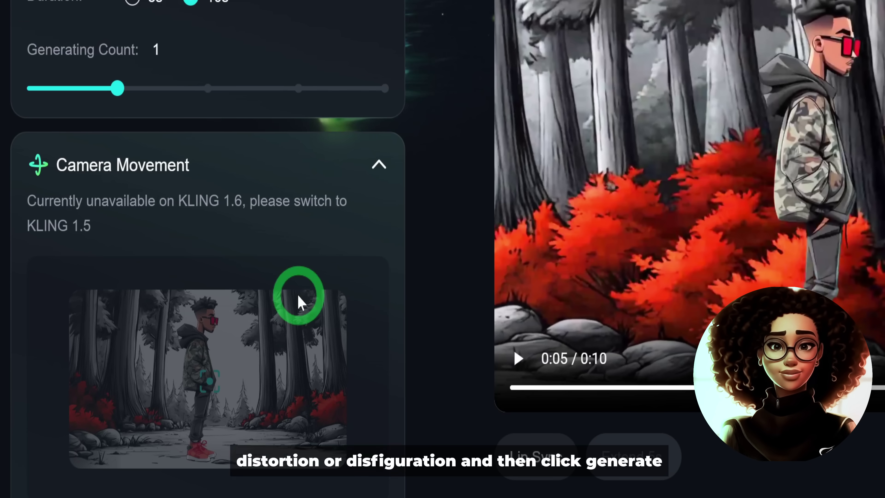
scroll(297, 299, down, 8)
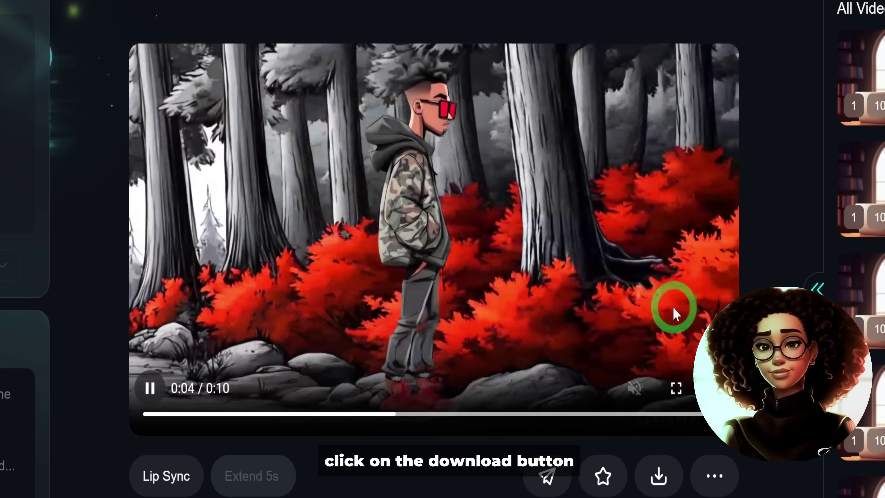
Download the generated forest walking clip without a watermark
click(658, 476)
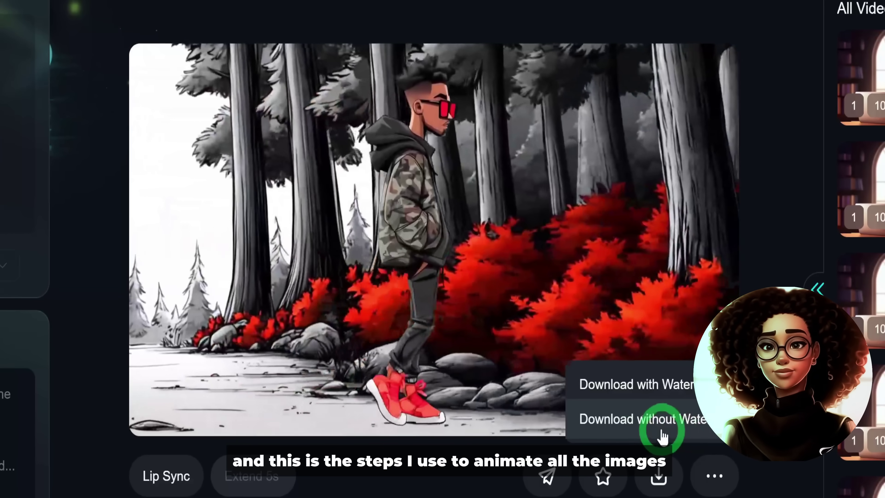
click(664, 435)
In CapCut, find Test-Audio-Afro.mp4 in the imported media and place it on an overlay track after the existing clips
scroll(871, 247, up, 5)
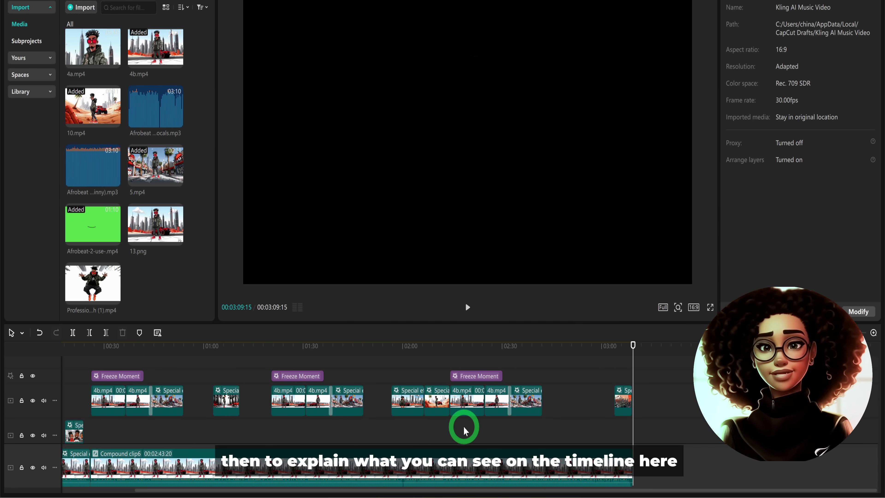
scroll(136, 265, up, 4)
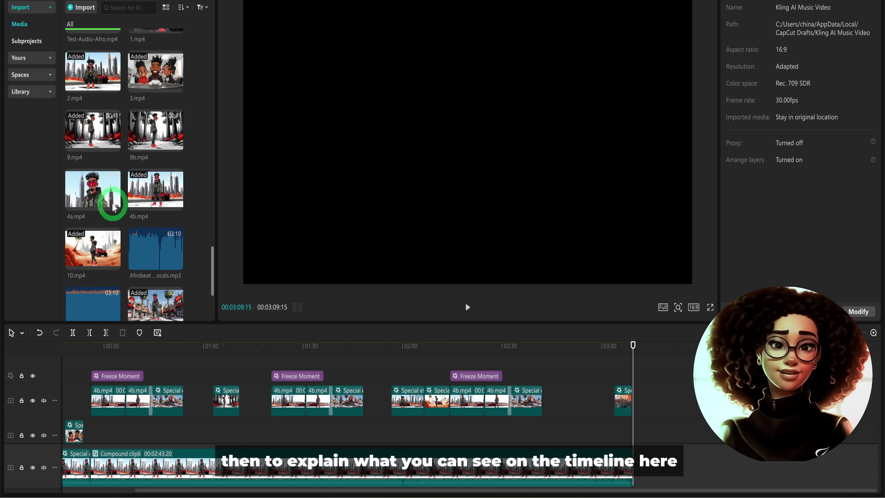
scroll(113, 206, up, 3)
drag(94, 59, 657, 438)
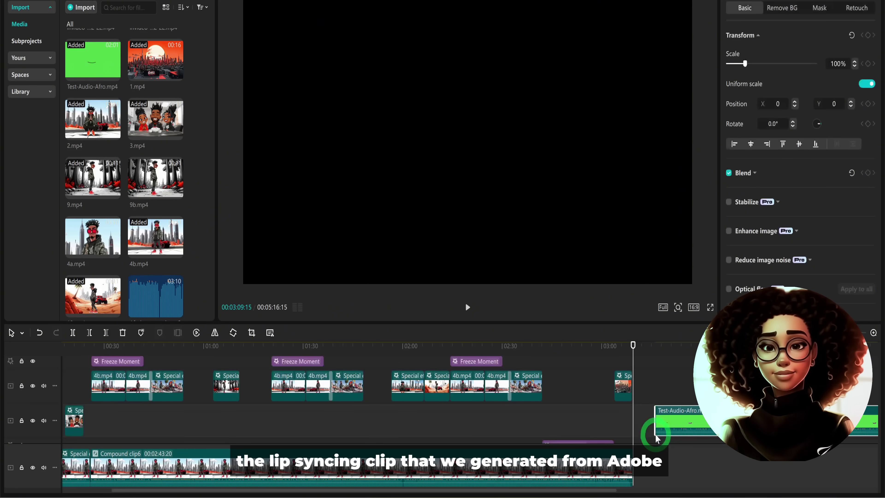
Add the Music Video Images .png beneath the lip-sync clip on the main track and extend it to about 2 minutes to match
scroll(656, 438, down, 2)
scroll(139, 173, up, 10)
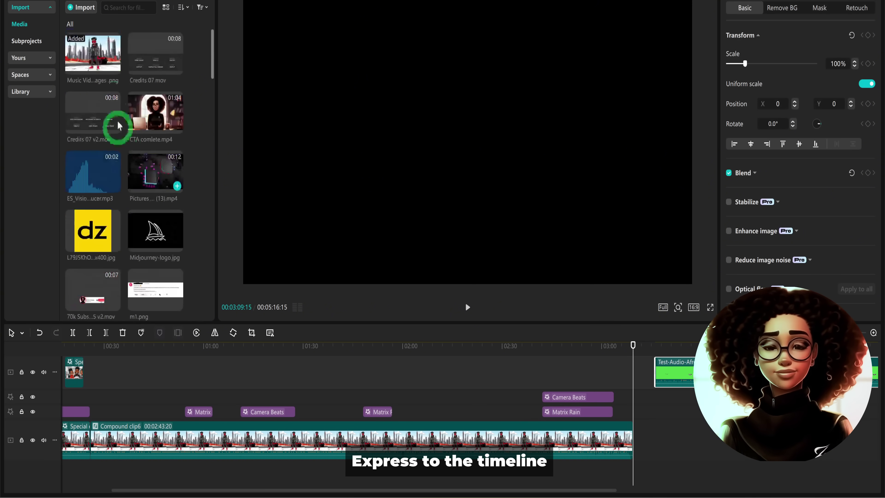
drag(97, 57, 859, 440)
drag(349, 488, 543, 489)
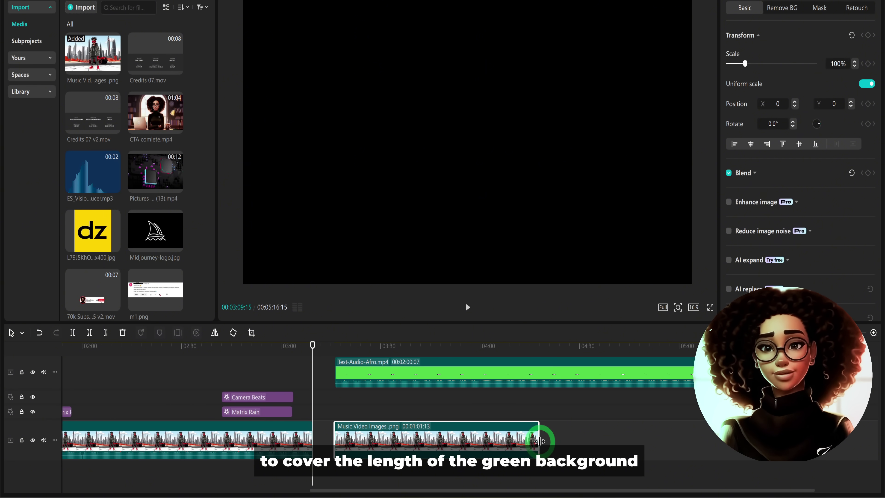
drag(540, 440, 734, 440)
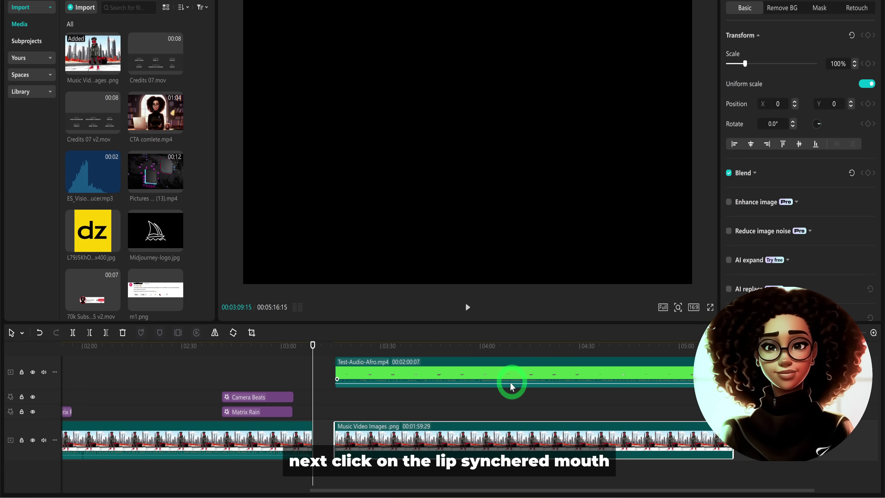
Remove the green background from the Test-Audio-Afro.mp4 mouth clip with a Chroma key at intensity 62
drag(313, 345, 393, 346)
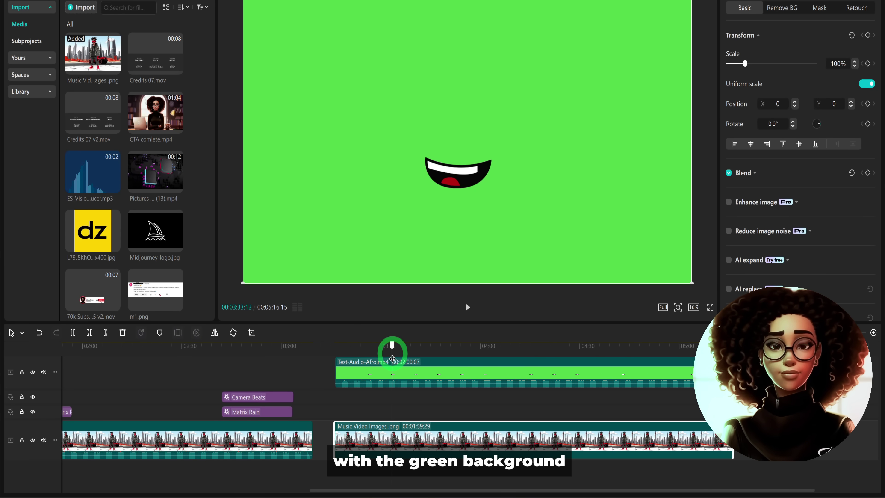
click(551, 186)
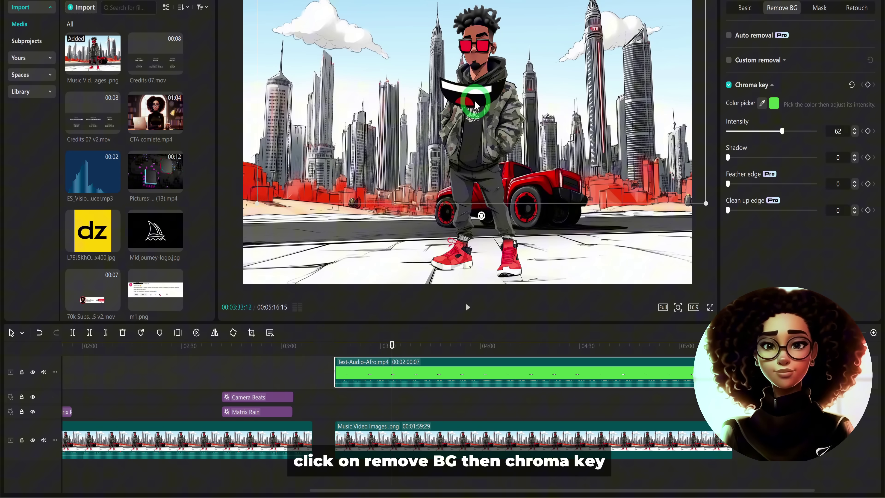
Shrink the keyed mouth clip, tilt it slightly and position it over the man's lips
drag(472, 82, 457, 190)
drag(694, 284, 480, 67)
drag(577, 109, 518, 93)
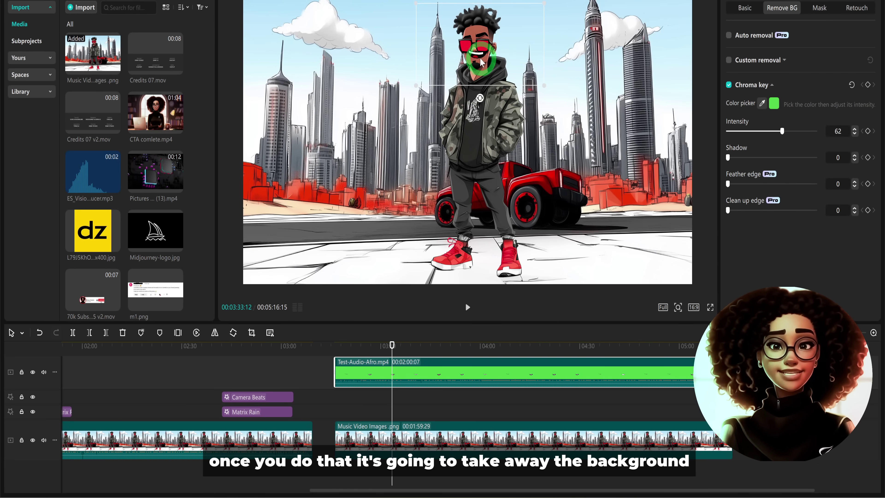
drag(482, 62, 479, 67)
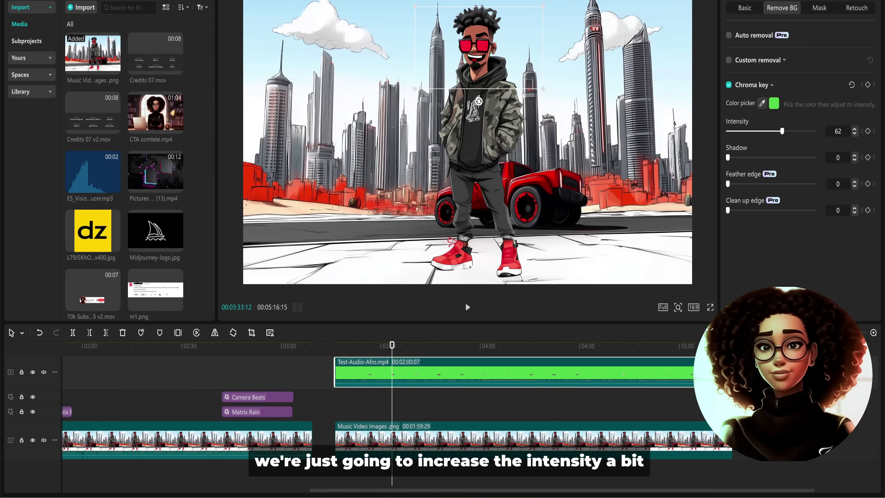
key(Up)
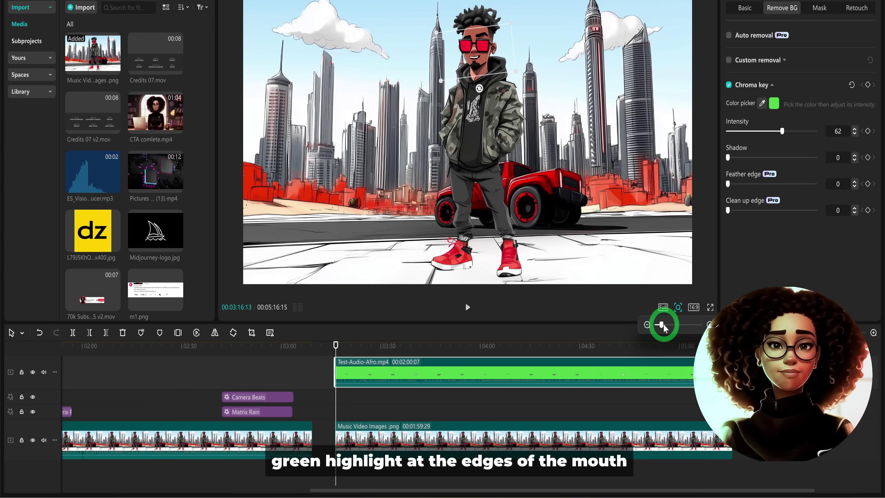
Enlarge the preview around the man's face and scrub through the lip-sync clip to check the mouth's fit
drag(662, 324, 674, 325)
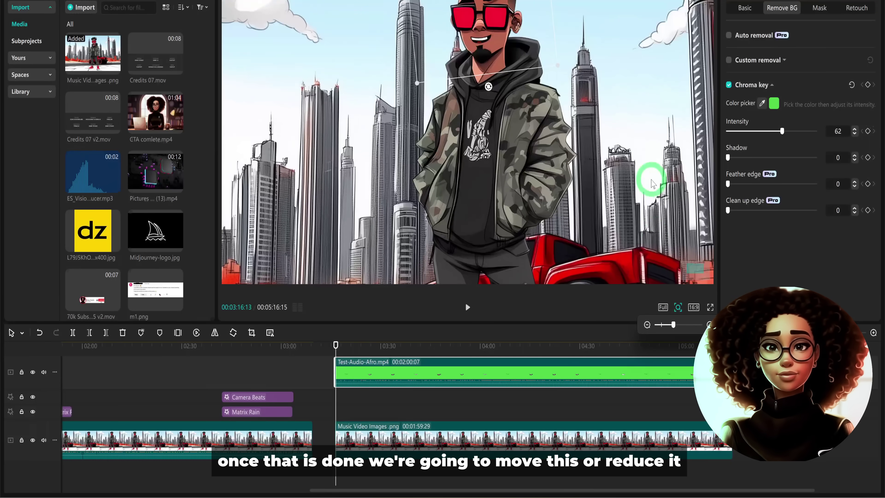
scroll(648, 158, up, 4)
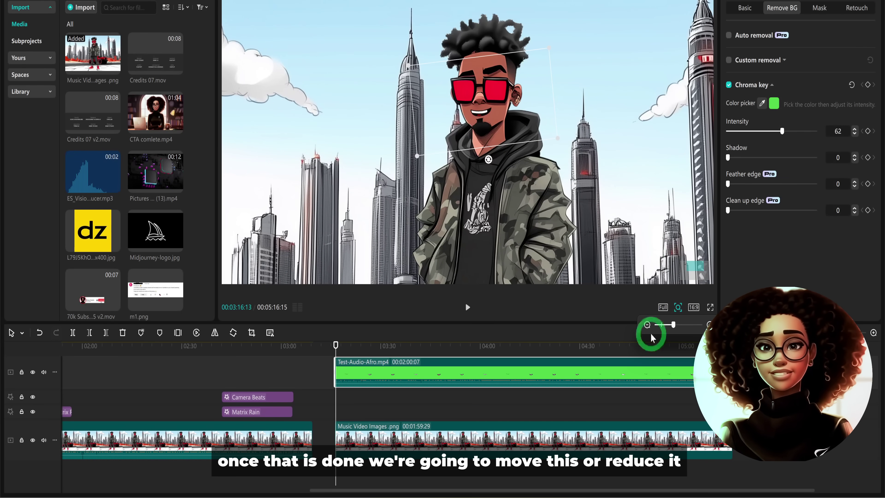
drag(674, 325, 686, 324)
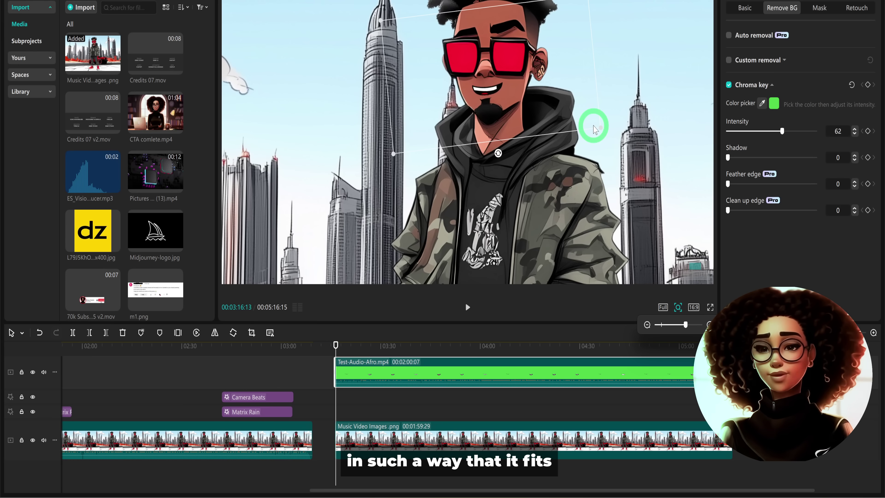
scroll(645, 213, up, 3)
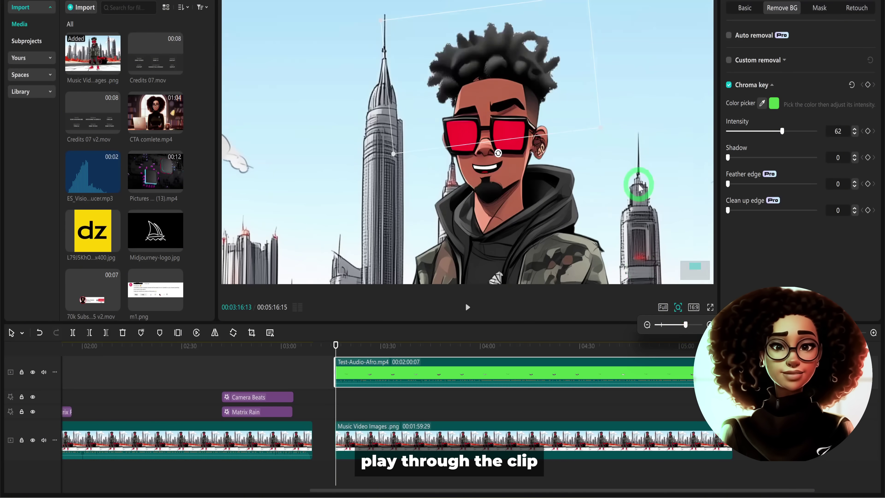
drag(336, 352, 511, 343)
Combine the lip-sync clip and the Music Video Images .png clip into one compound clip
click(449, 413)
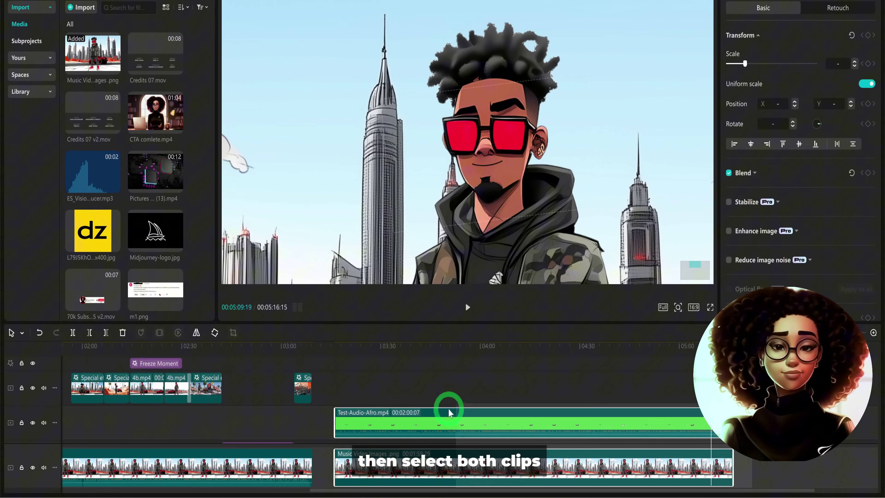
right_click(460, 420)
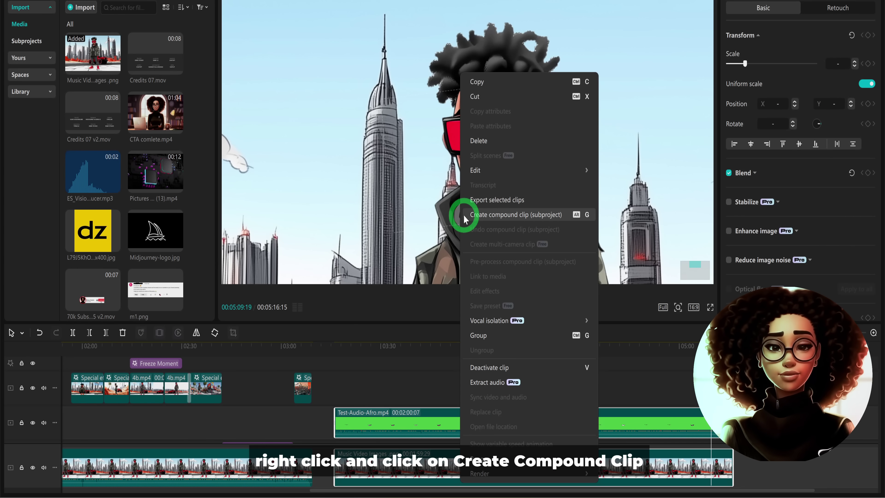
click(485, 215)
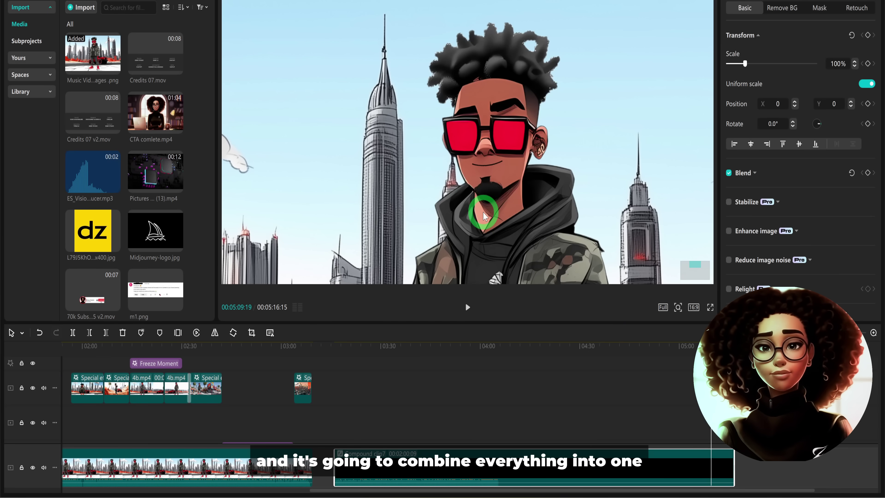
Scrub through the new compound clip and the earlier timeline from its start to review the placed clips and effects
mouse_move(554, 388)
mouse_down()
mouse_move(393, 400)
mouse_move(542, 405)
mouse_move(552, 396)
mouse_up()
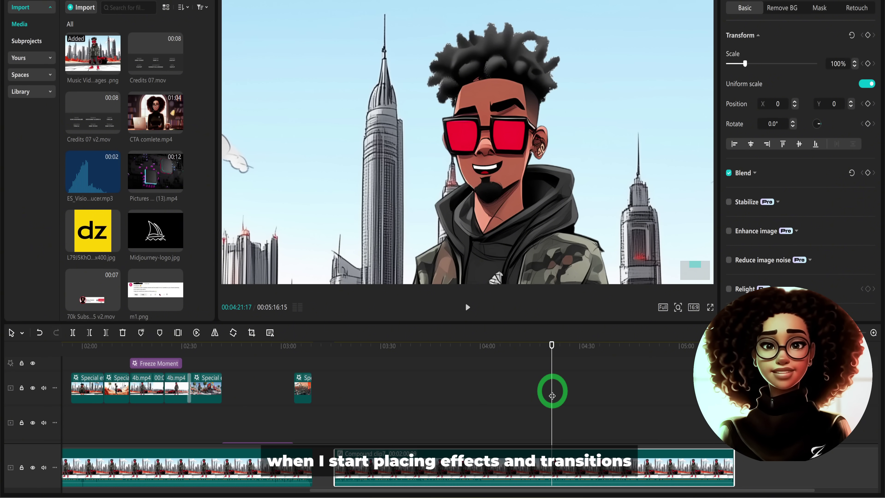
drag(552, 396, 553, 396)
key(Home)
drag(83, 343, 51, 359)
click(684, 107)
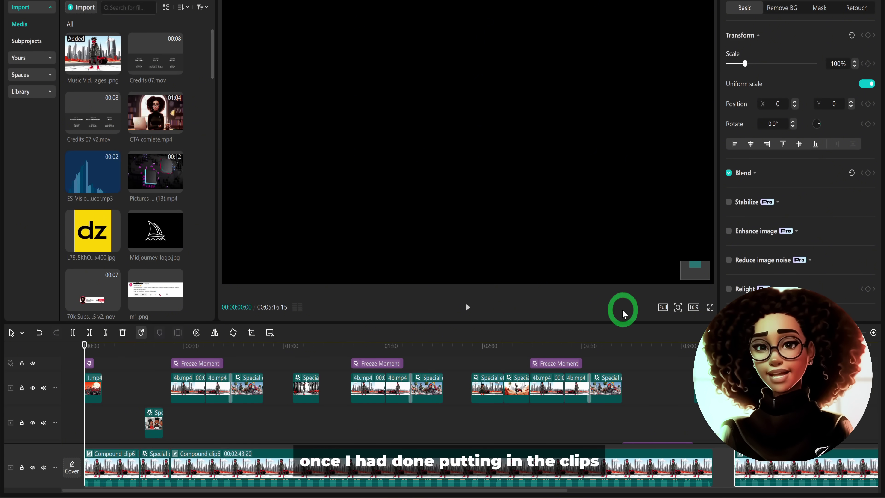
click(227, 346)
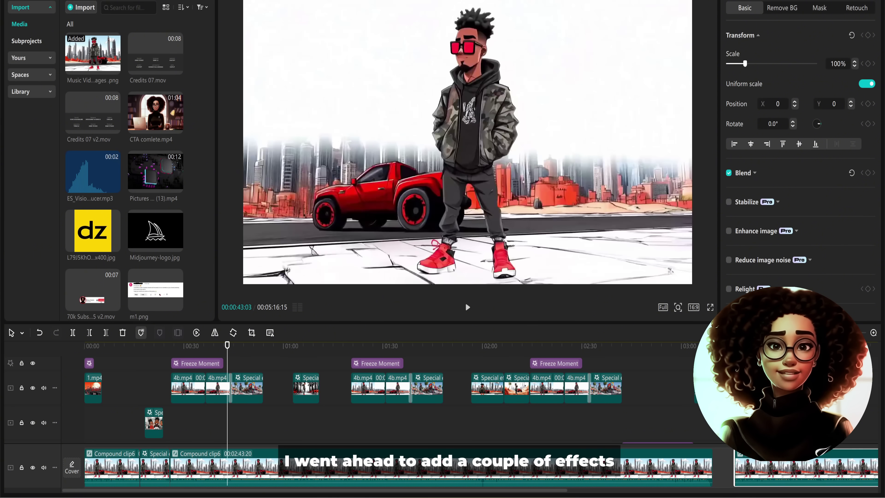
drag(227, 346, 91, 353)
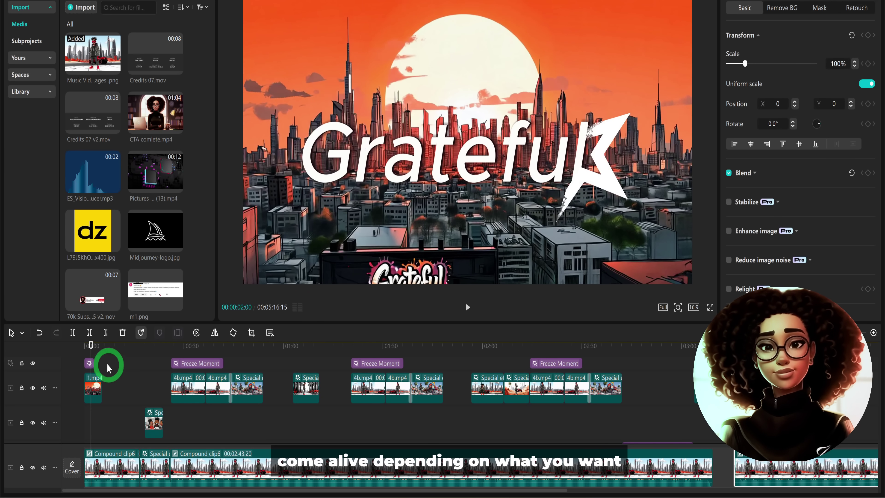
drag(91, 346, 646, 384)
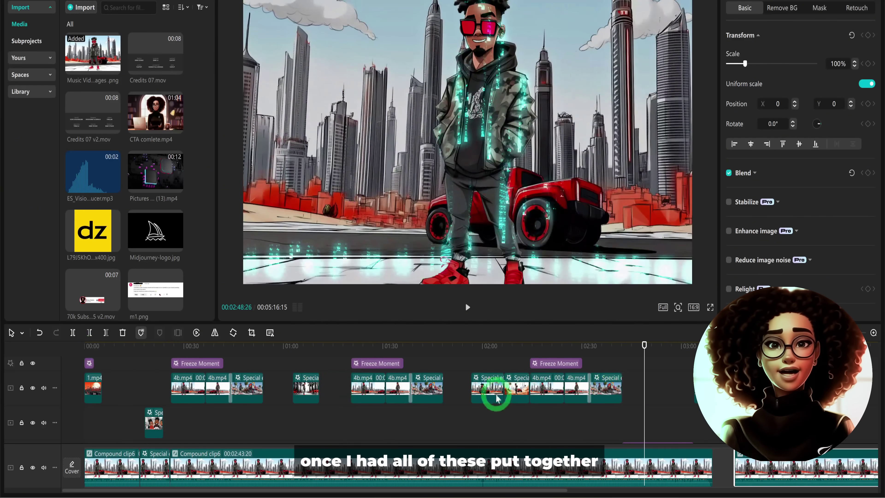
scroll(496, 397, down, 2)
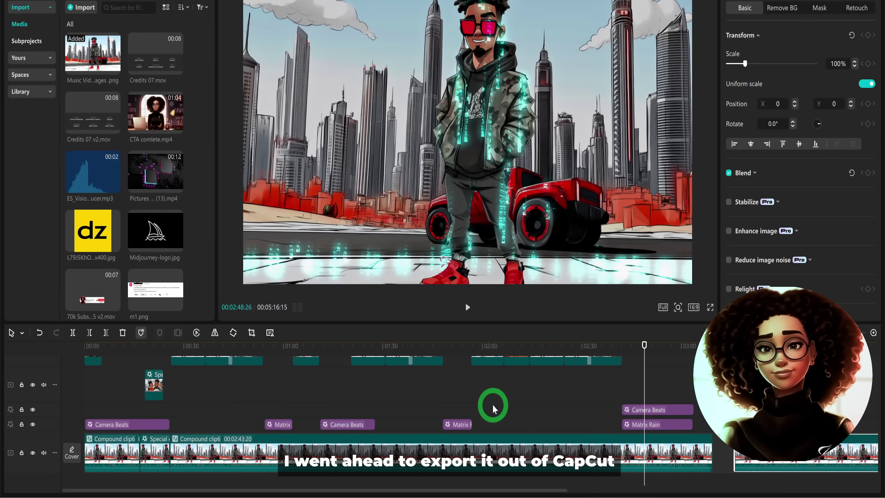